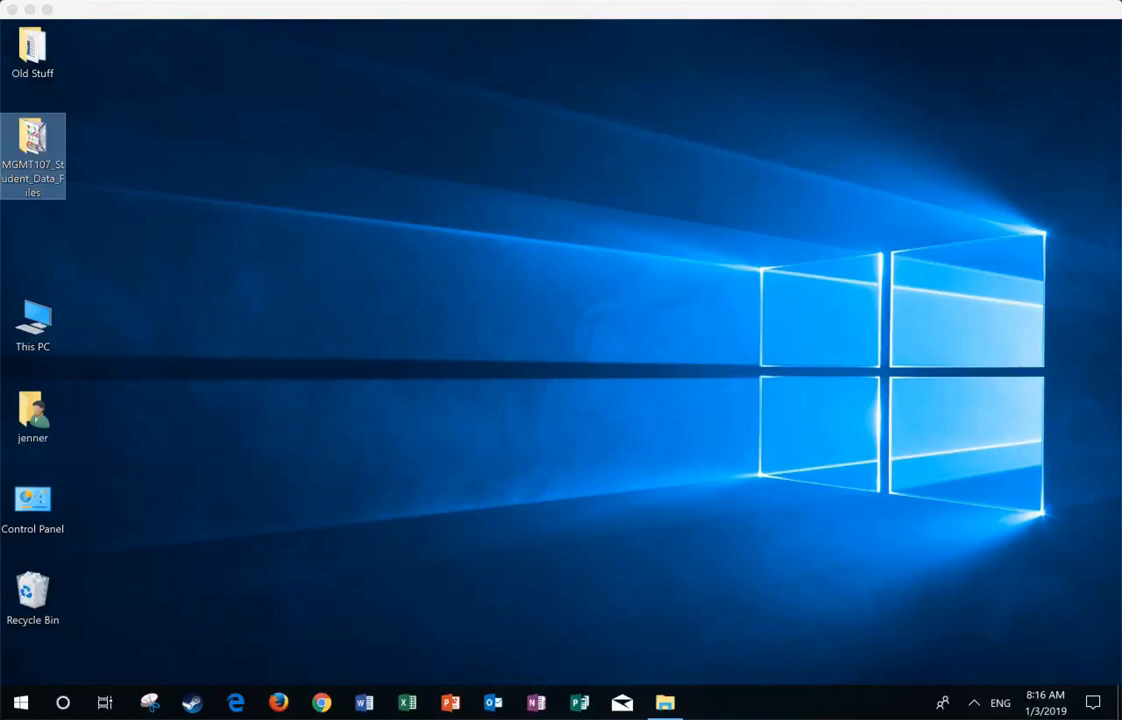
Step: Open a File Explorer window by searching Windows for "file"
key("super+e")
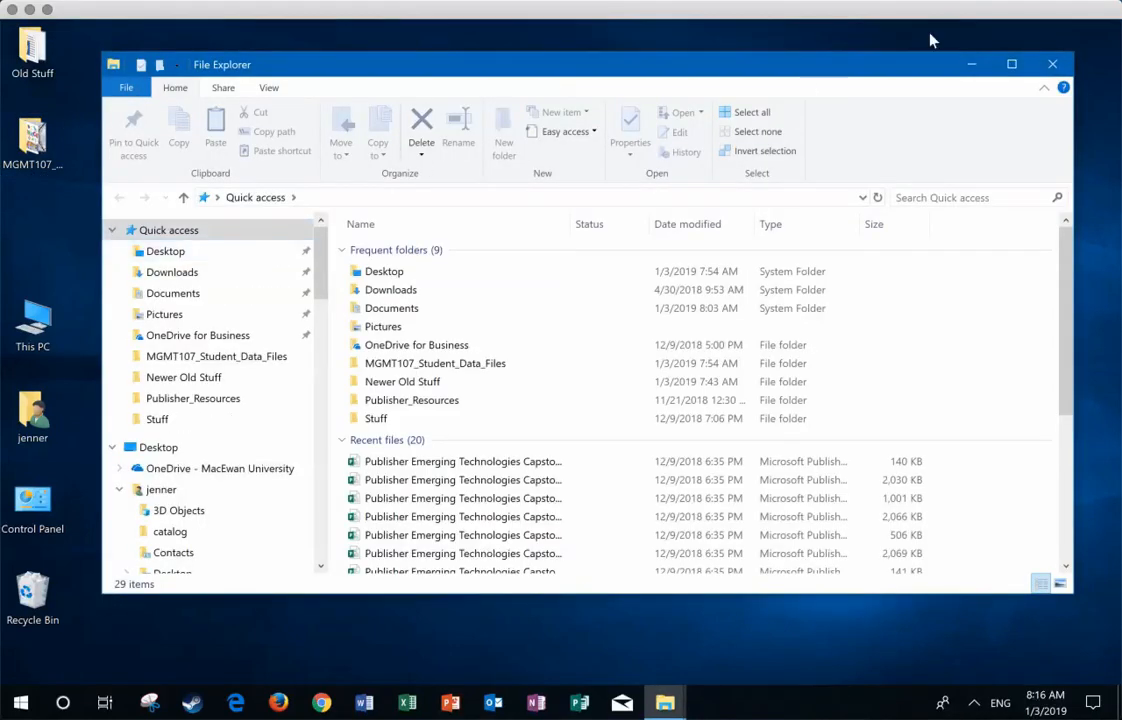
left_click(1054, 66)
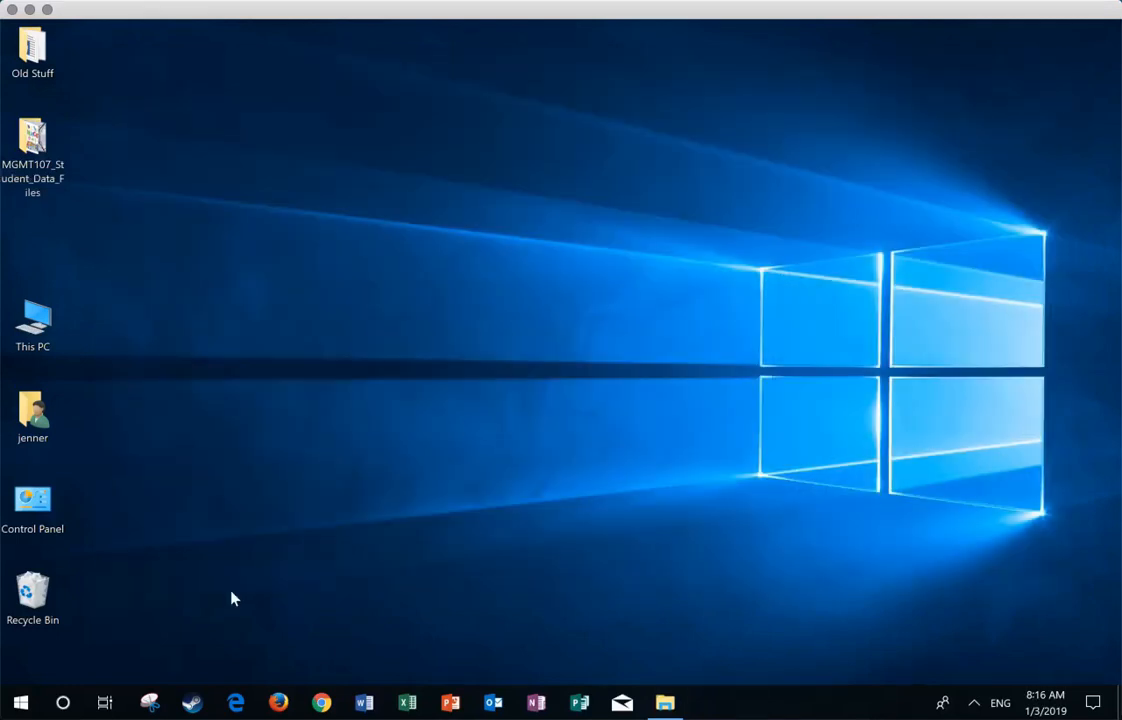
left_click(62, 704)
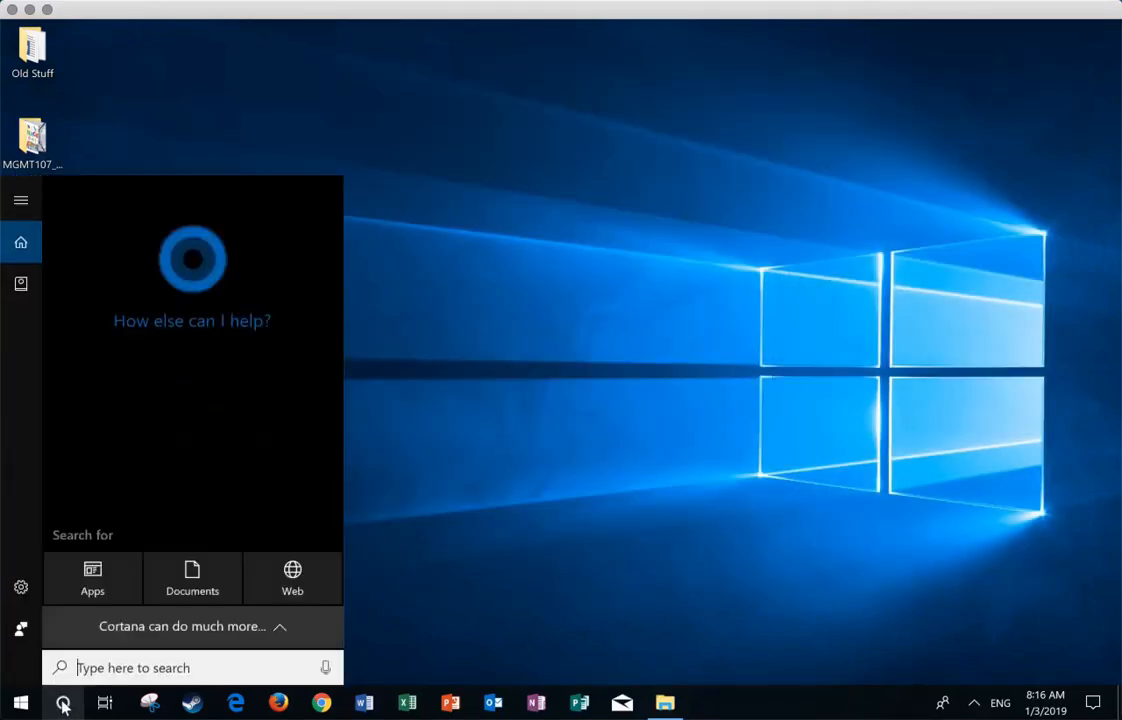
type("file")
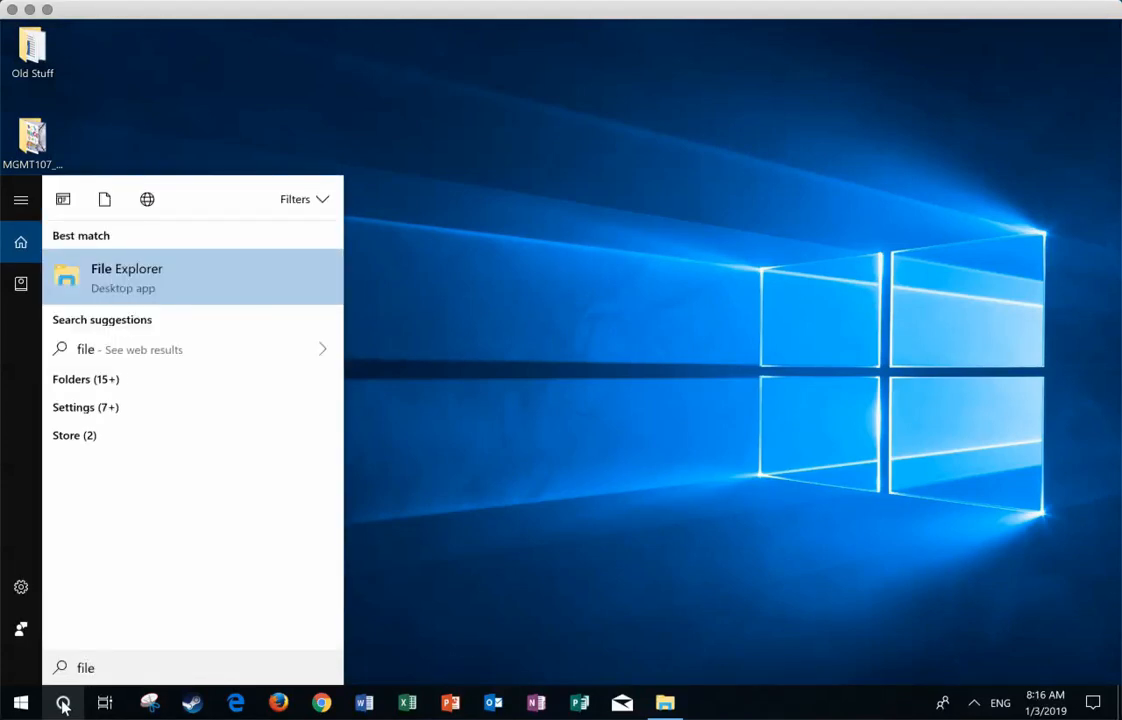
left_click(133, 280)
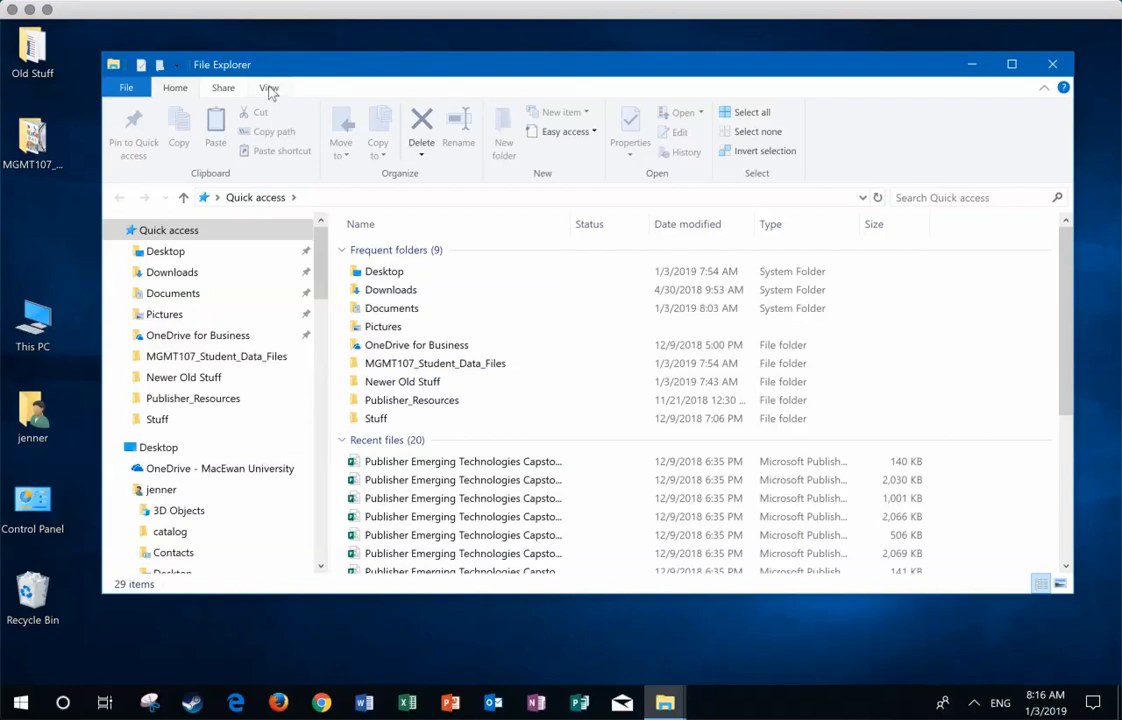
Step: Open the MGMT107_Student_Data_Files folder from Quick access and look through its list of files
left_click(269, 89)
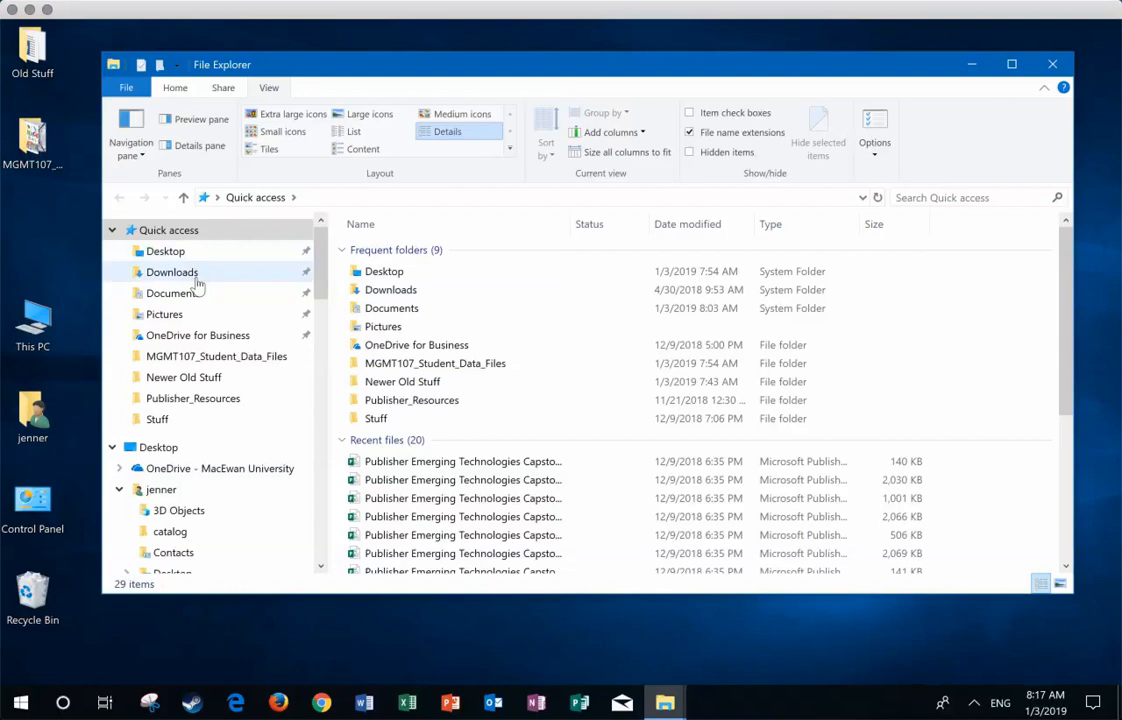
left_click(200, 358)
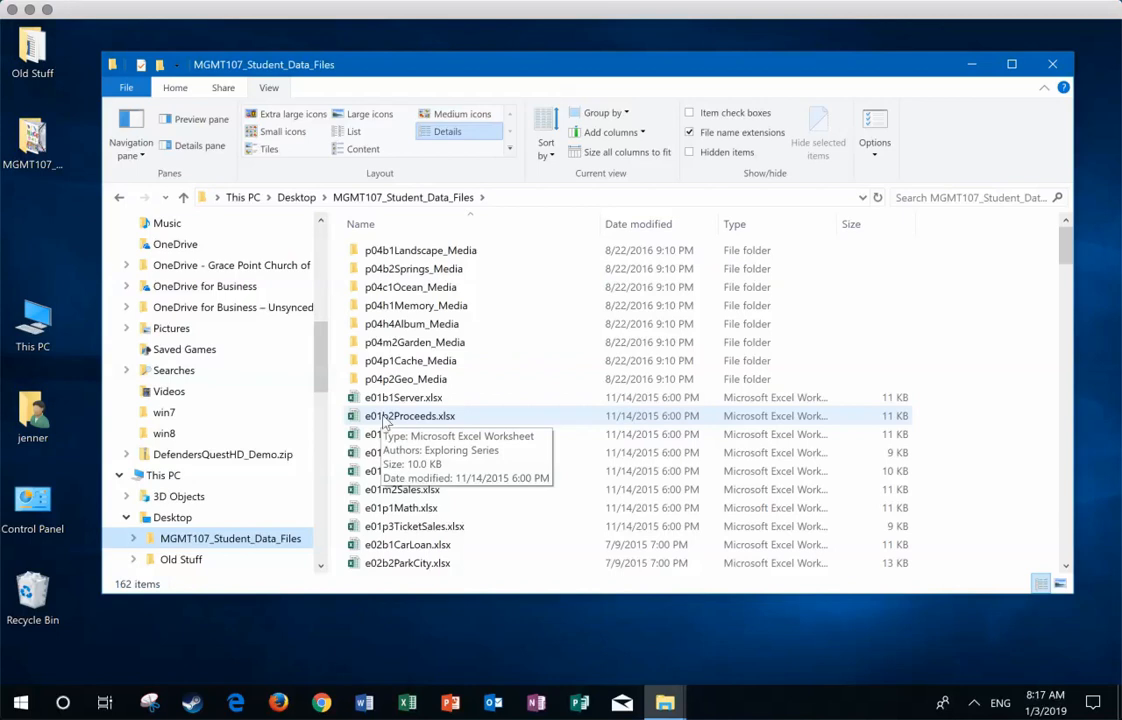
scroll(381, 400, "down", 2)
scroll(381, 400, "down", 10)
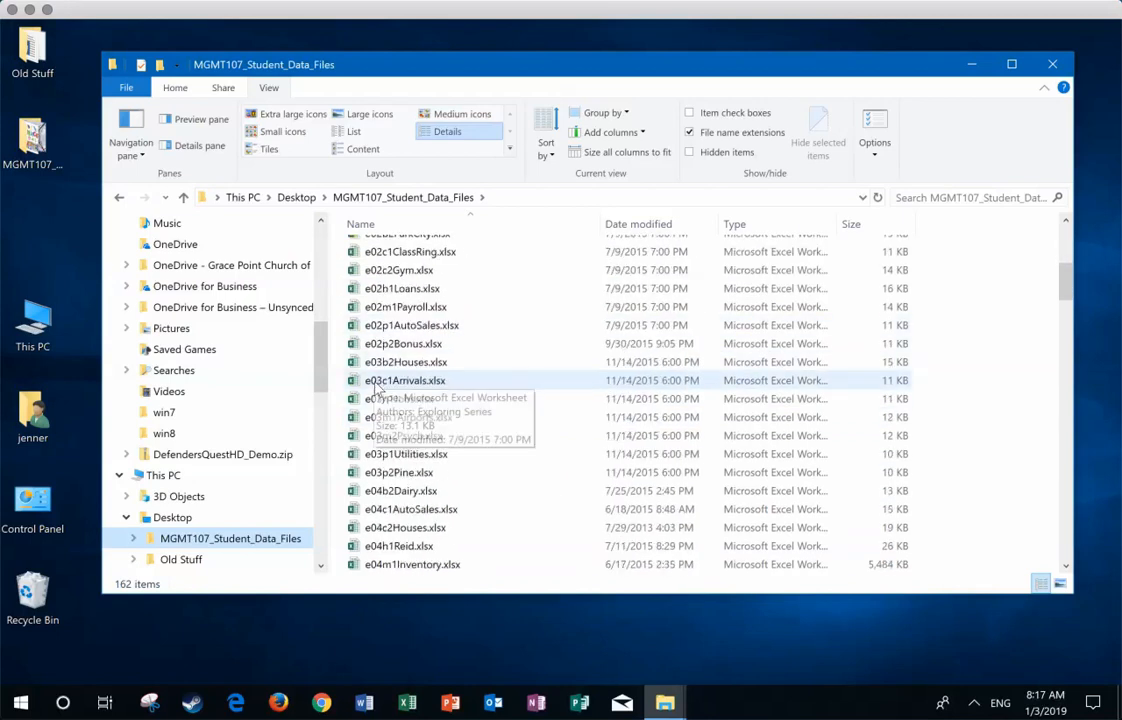
scroll(381, 400, "down", 4)
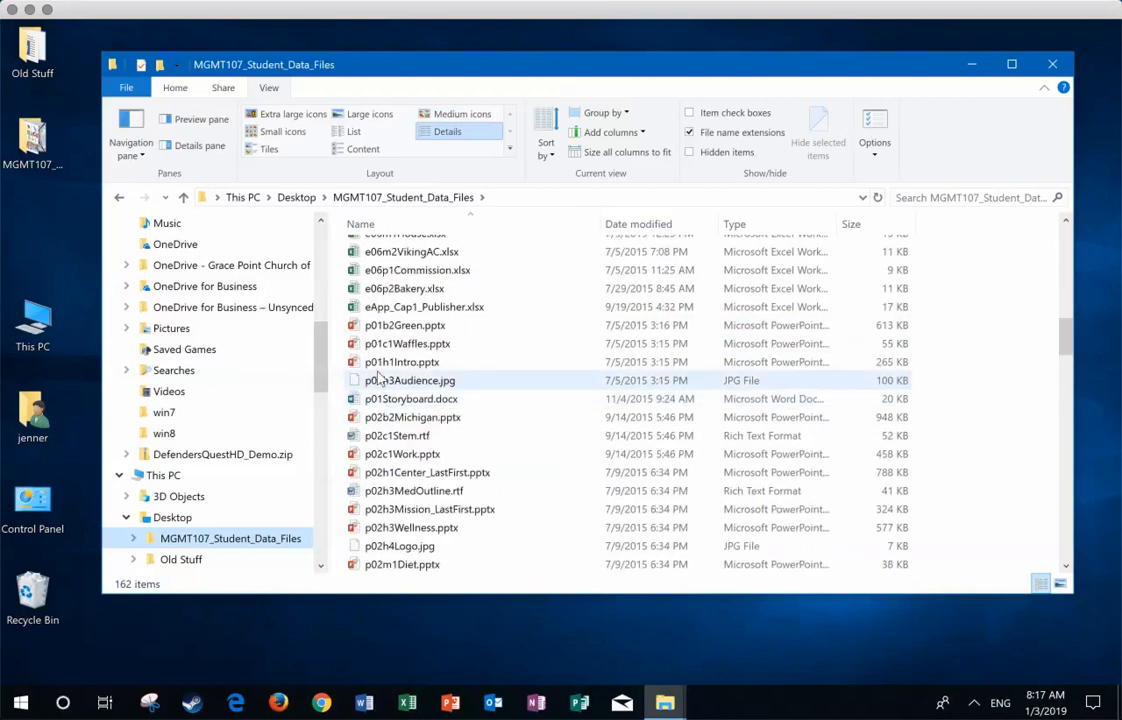
scroll(381, 400, "down", 9)
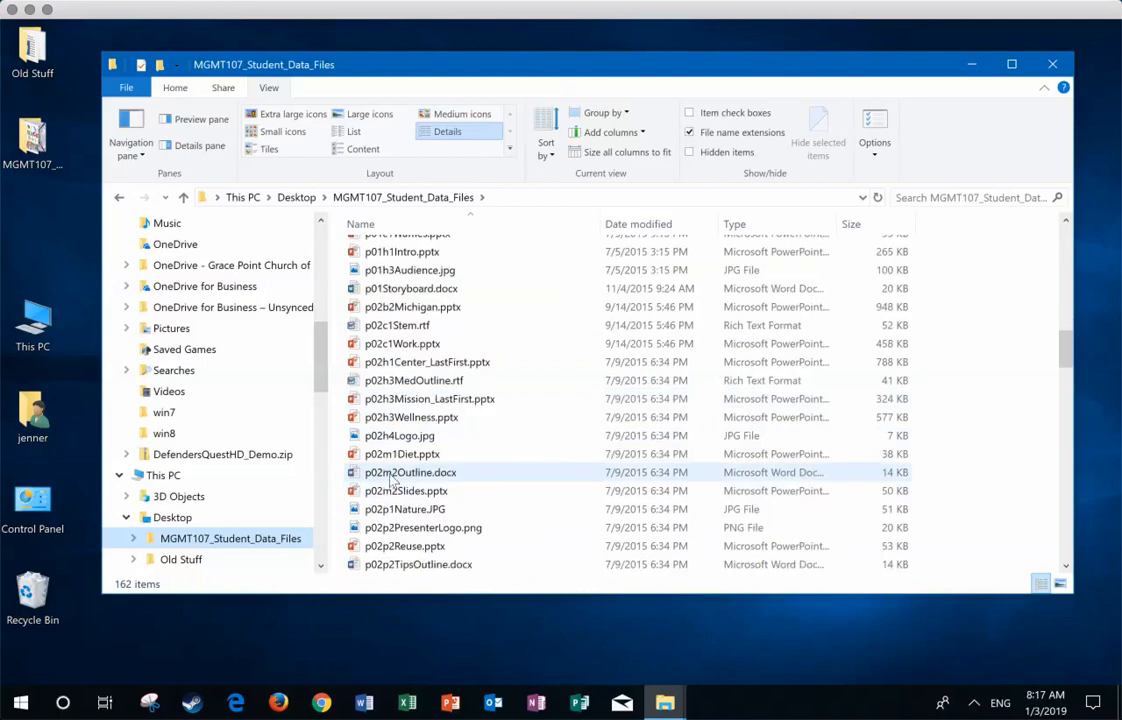
scroll(390, 480, "down", 4)
scroll(400, 450, "up", 18)
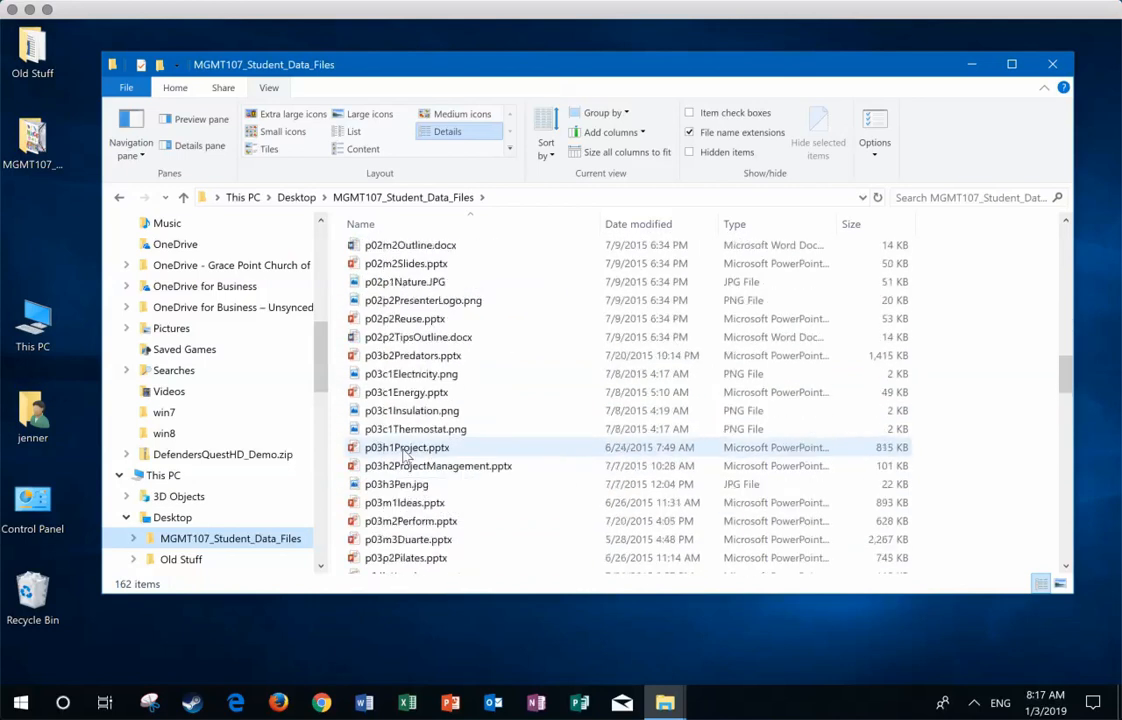
scroll(415, 433, "up", 10)
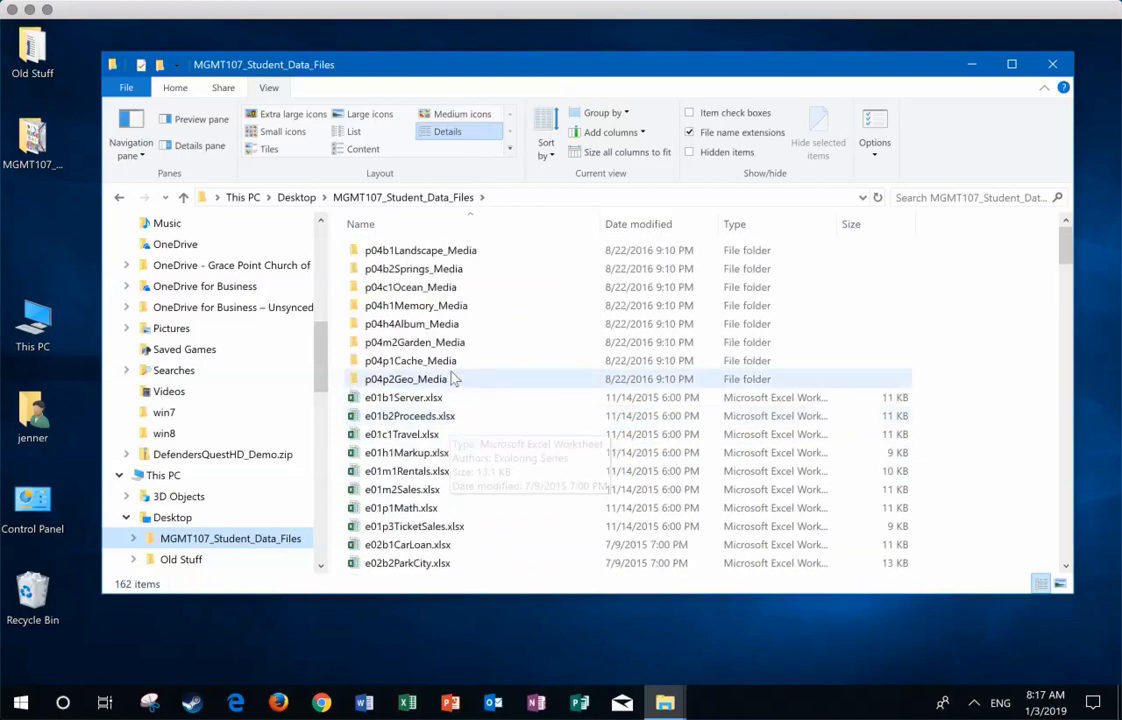
Step: Sort the file list by name in descending order and by type, and look through the grouped file types
left_click(396, 226)
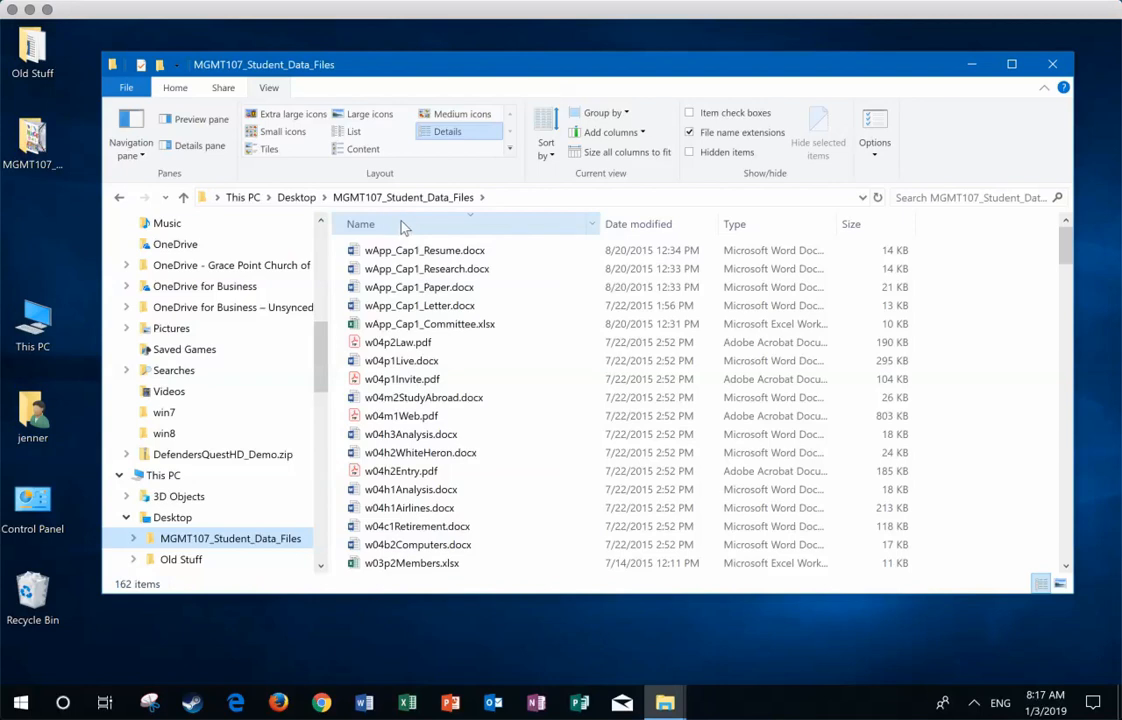
left_click(758, 226)
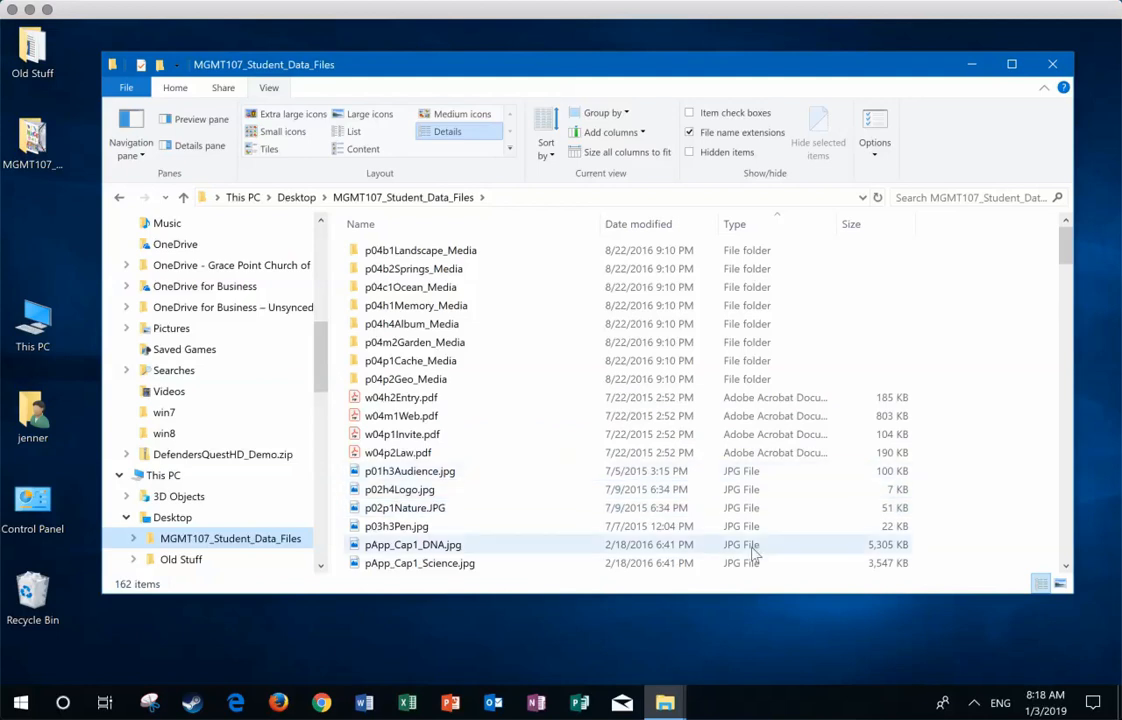
scroll(763, 443, "down", 6)
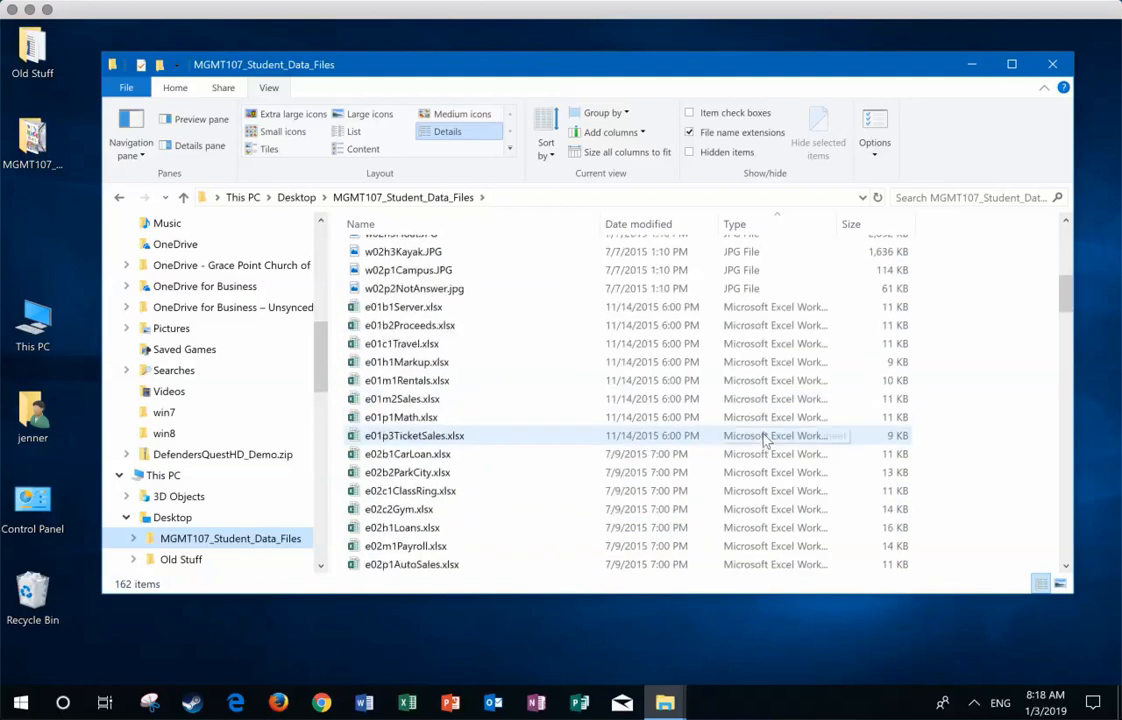
scroll(764, 433, "up", 8)
scroll(810, 362, "down", 5)
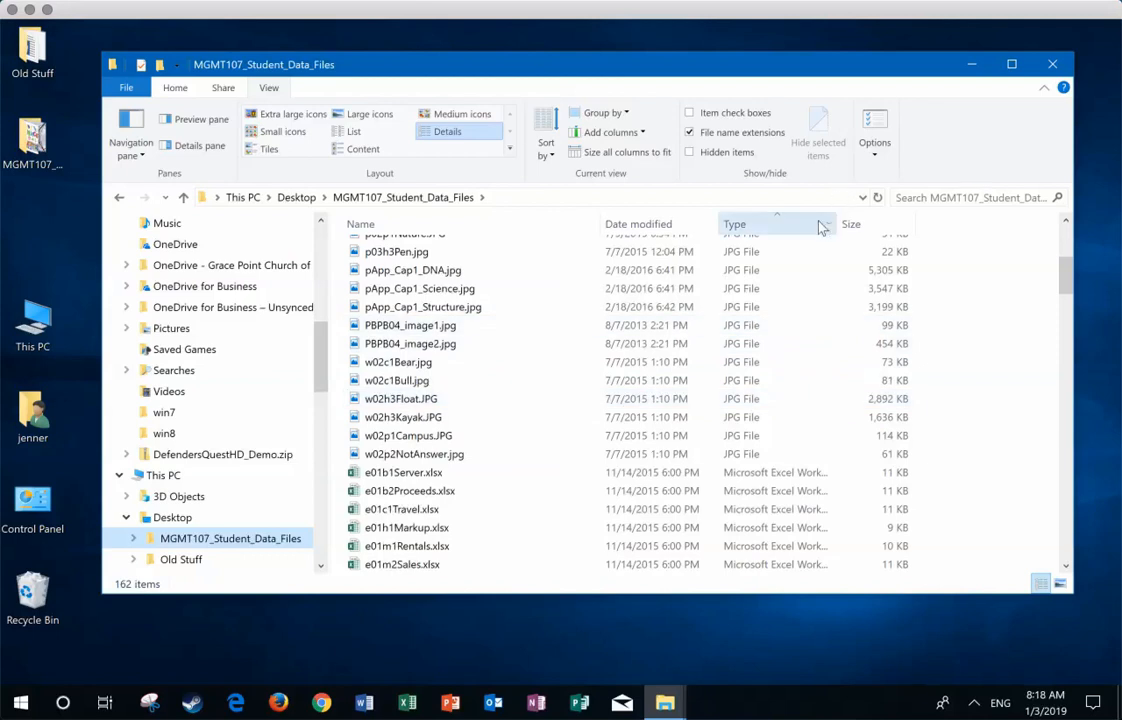
Step: Widen the Type column to fit the longer type names and sort the files by size, largest first
left_click_drag(835, 224, 860, 224)
scroll(921, 307, "up", 5)
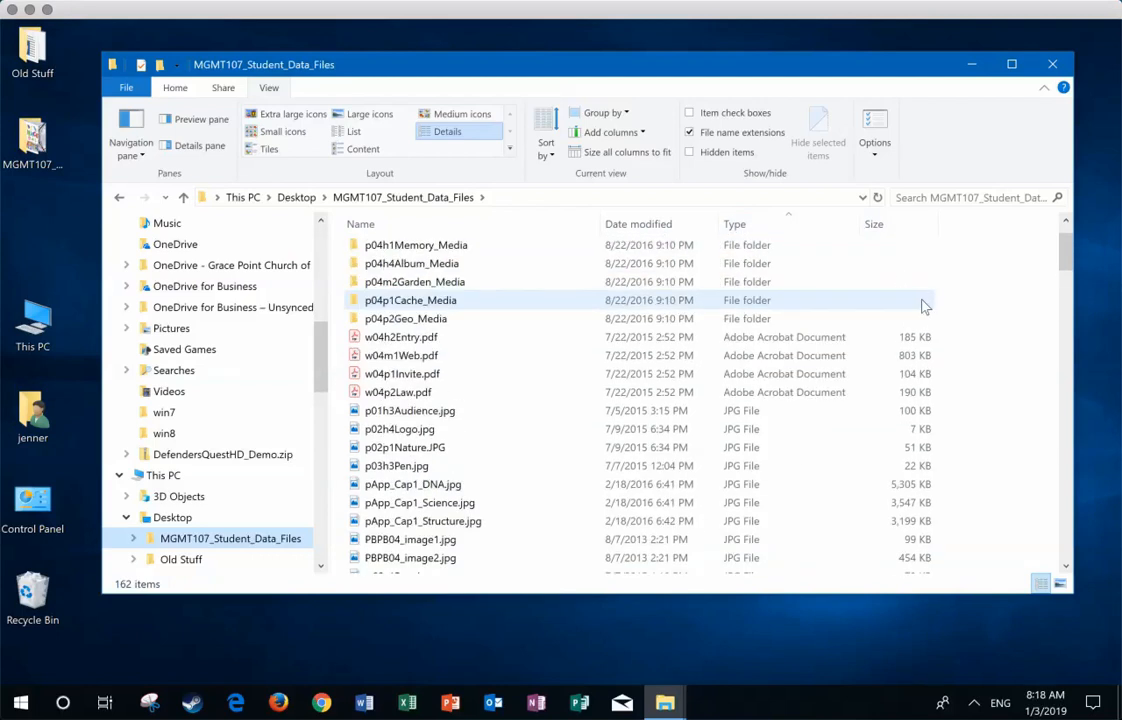
left_click(896, 226)
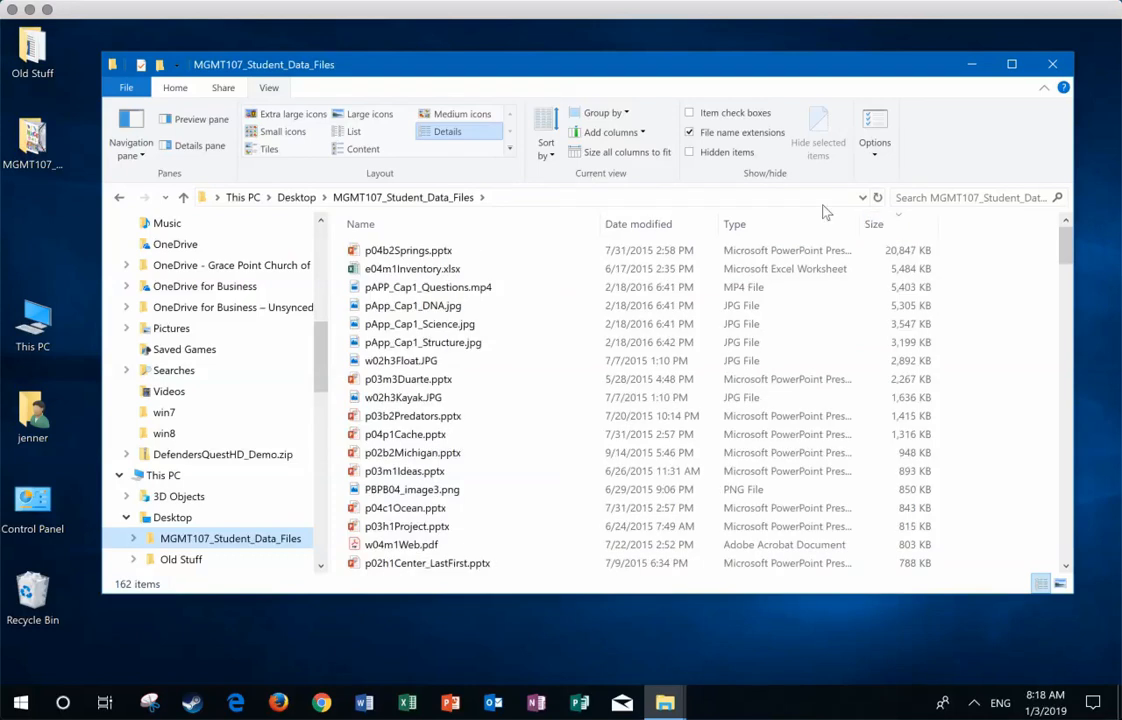
left_click(877, 230)
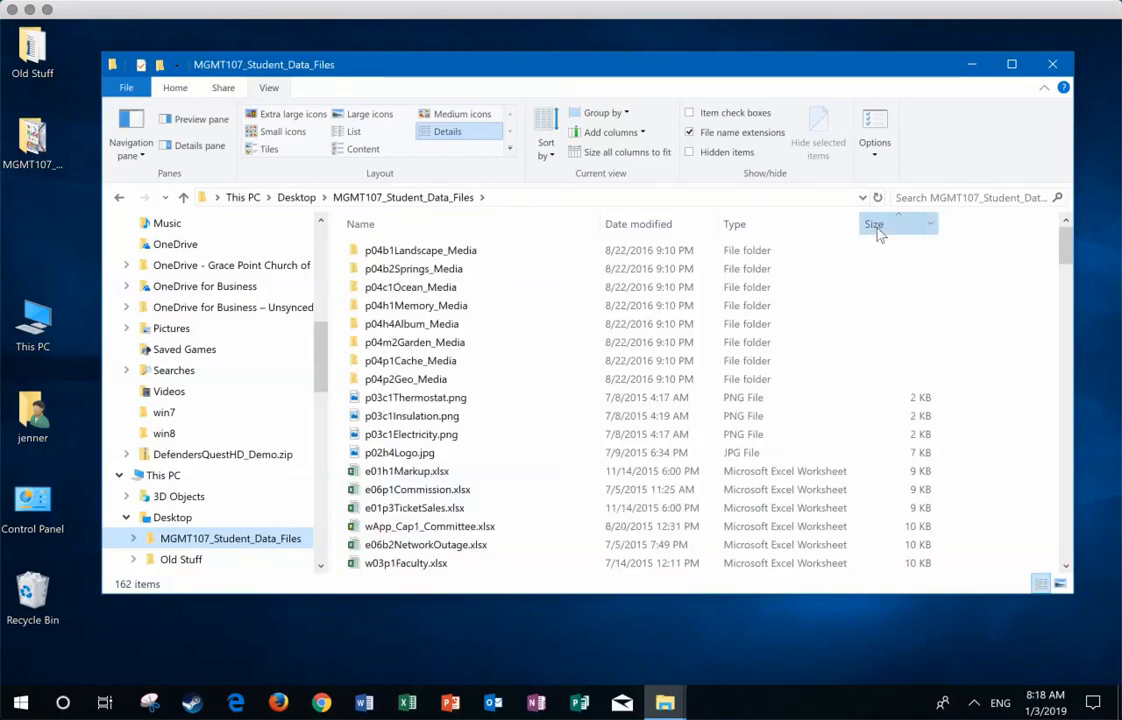
left_click(878, 230)
scroll(921, 283, "down", 3)
left_click_drag(1066, 258, 1058, 563)
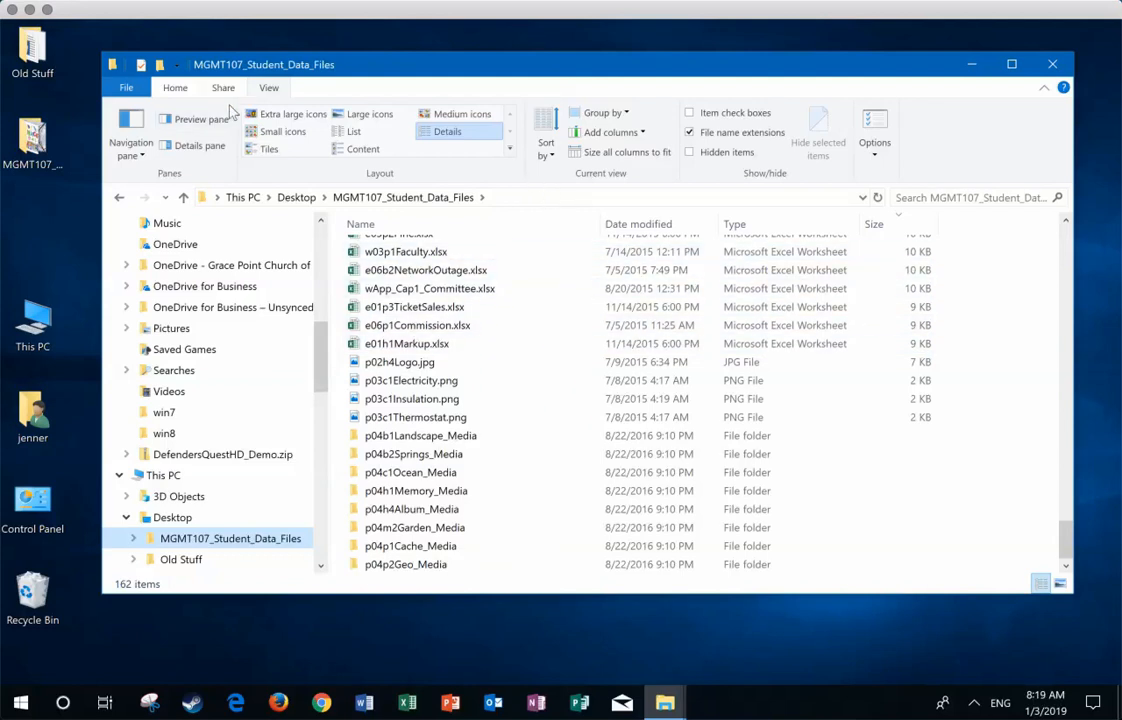
Step: Create a folder named MacEwan in the Documents folder
scroll(281, 311, "up", 8)
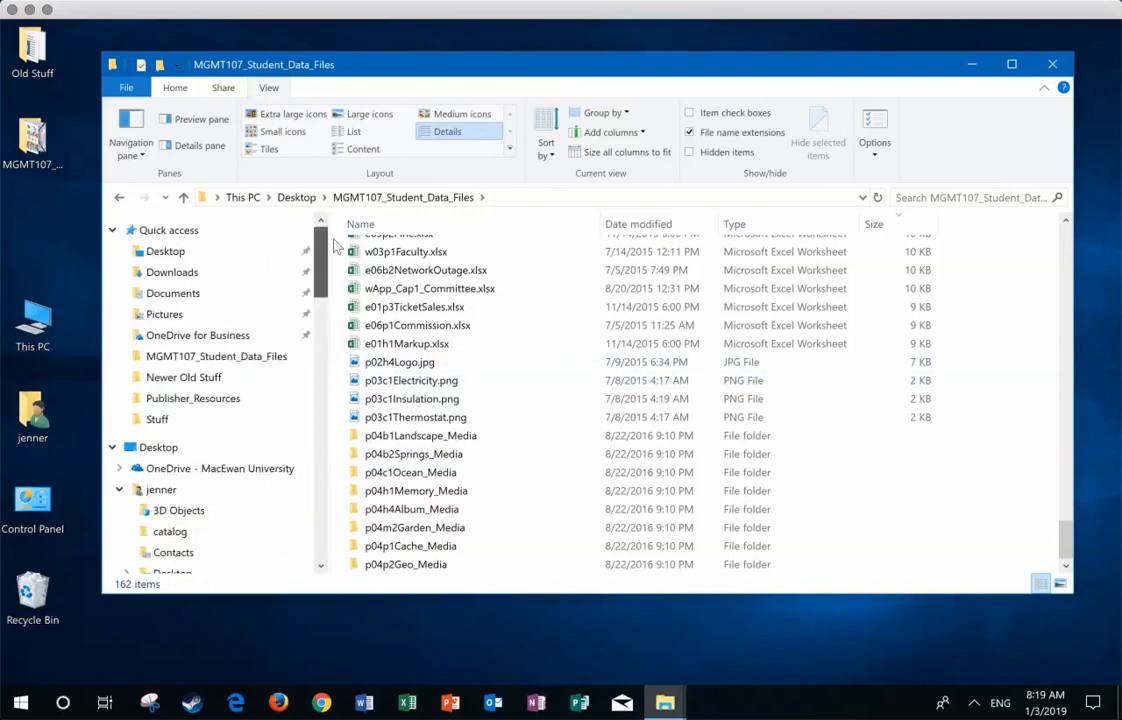
left_click(172, 294)
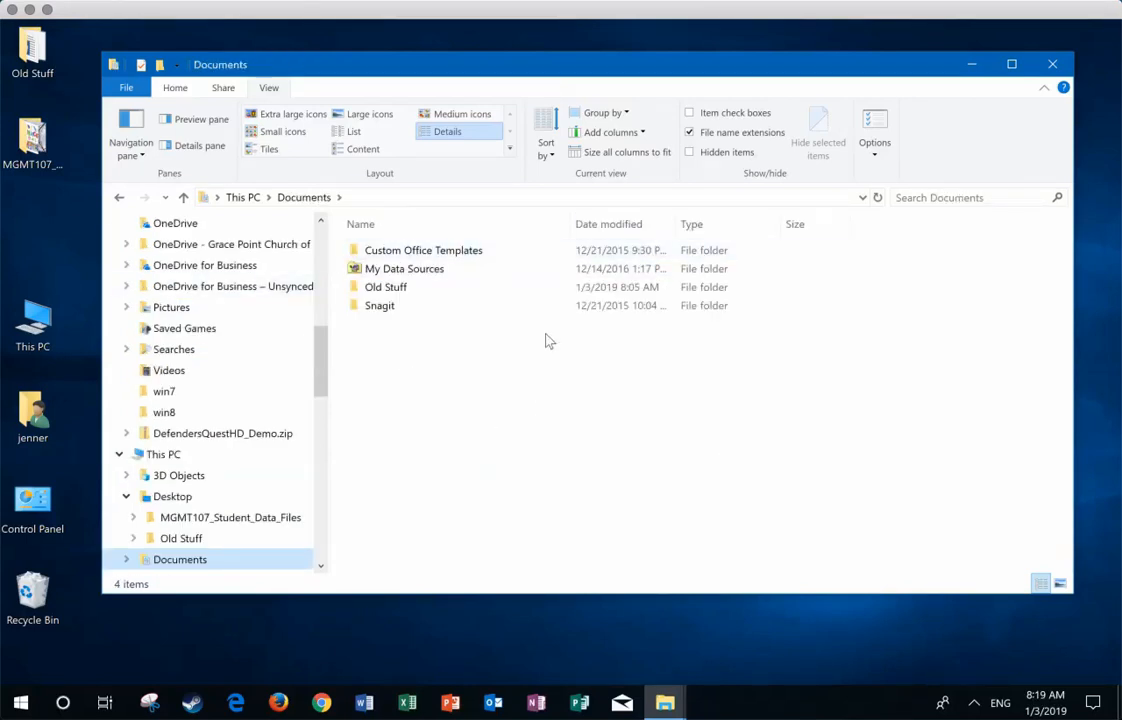
left_click(175, 89)
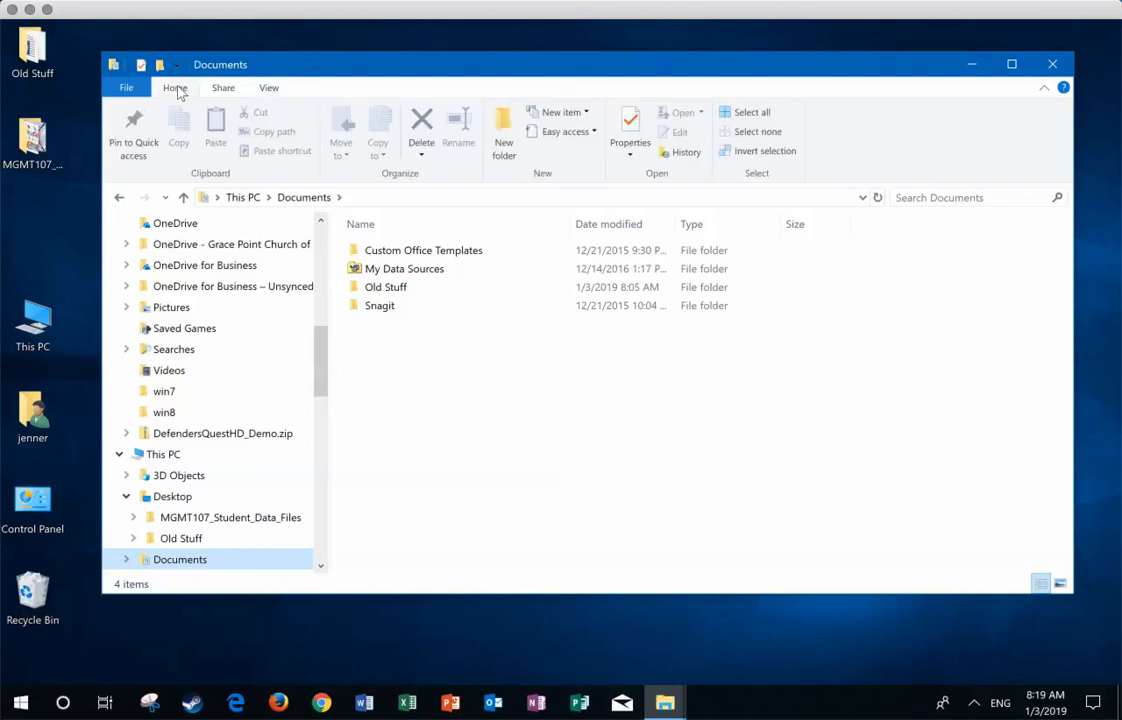
left_click(504, 126)
left_click(474, 345)
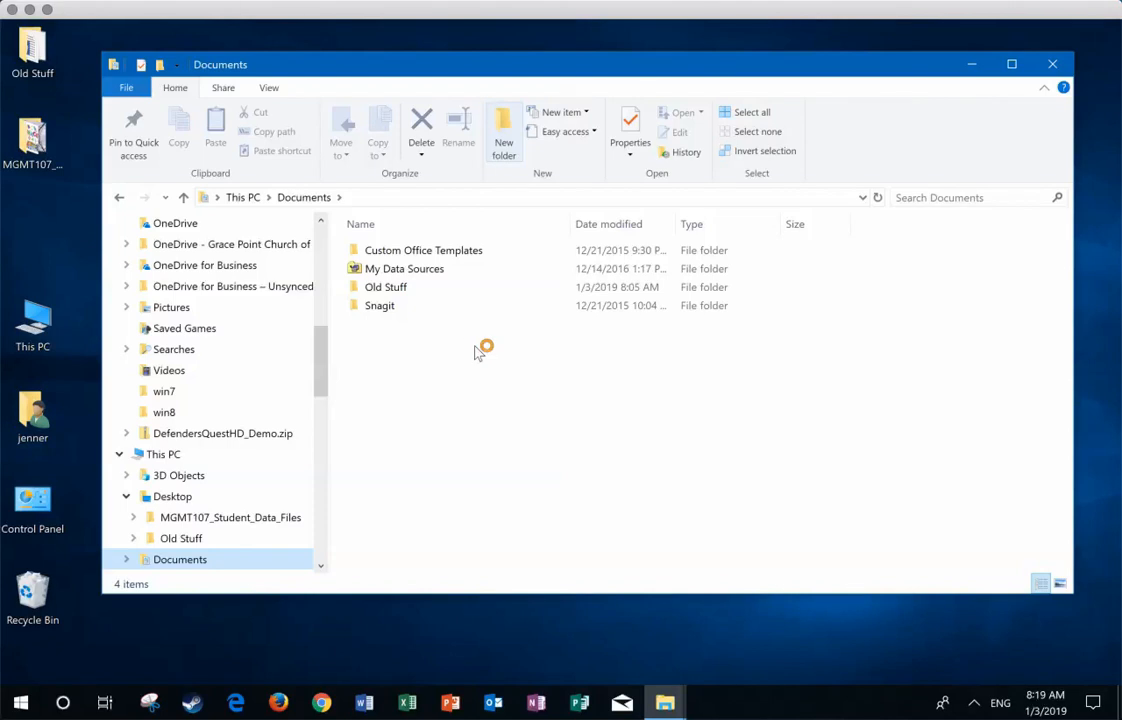
key("ctrl+shift+n")
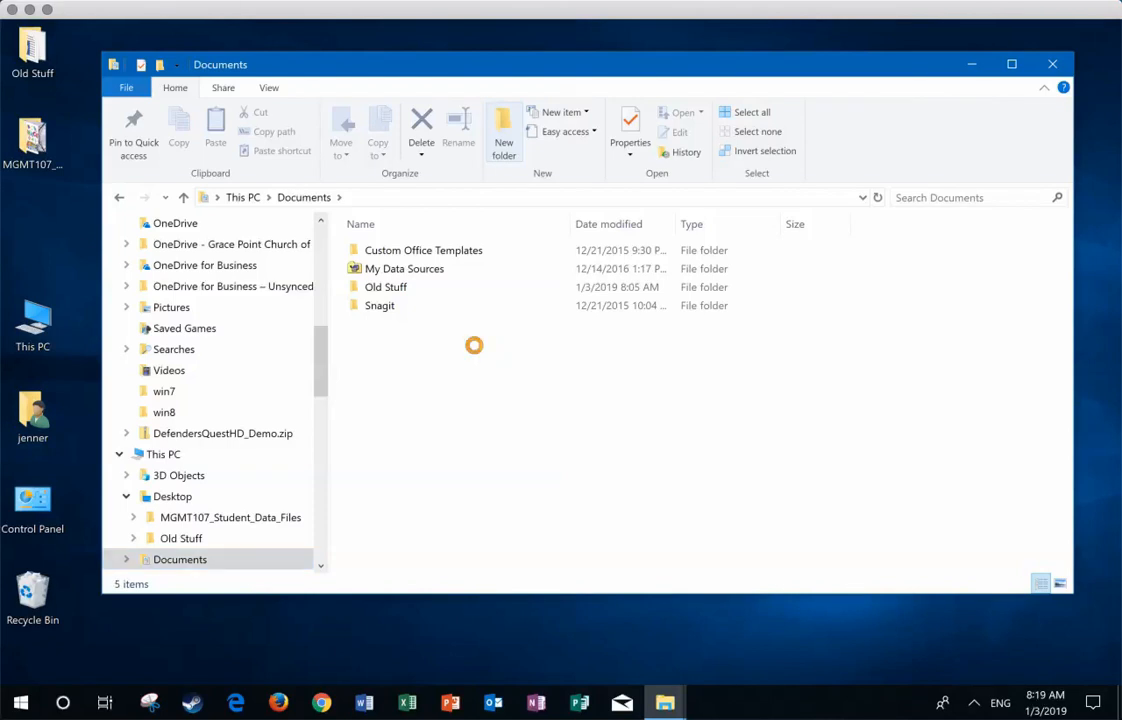
type("Mace")
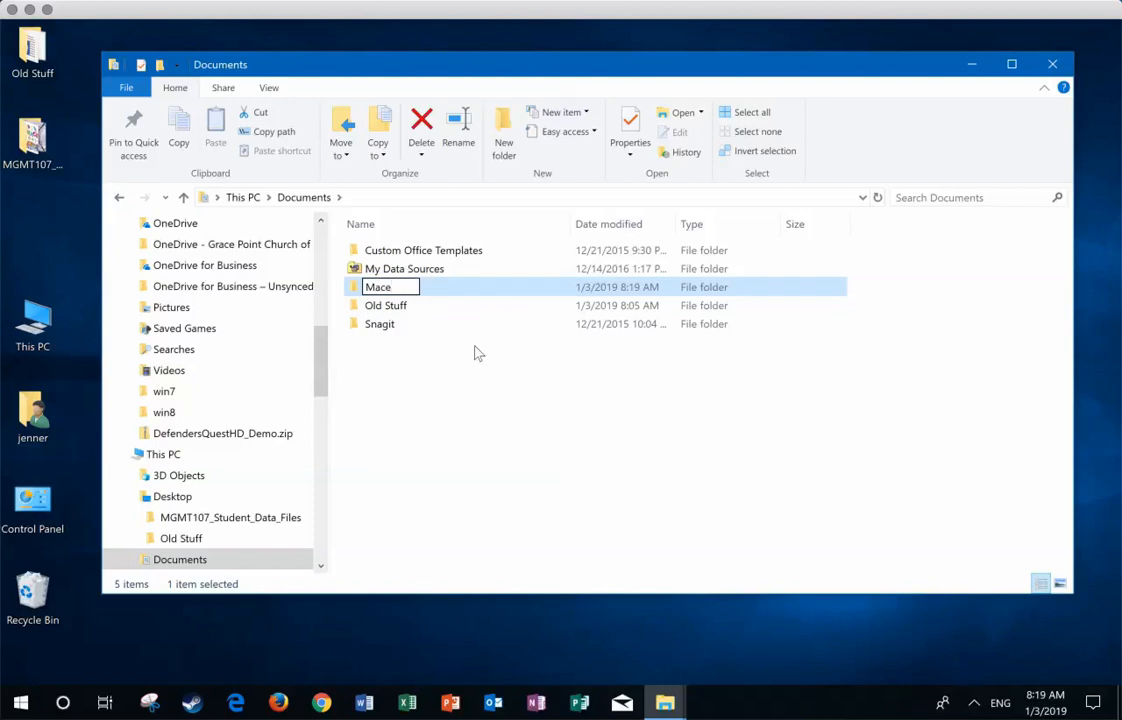
key("BackSpace")
type("Ewan")
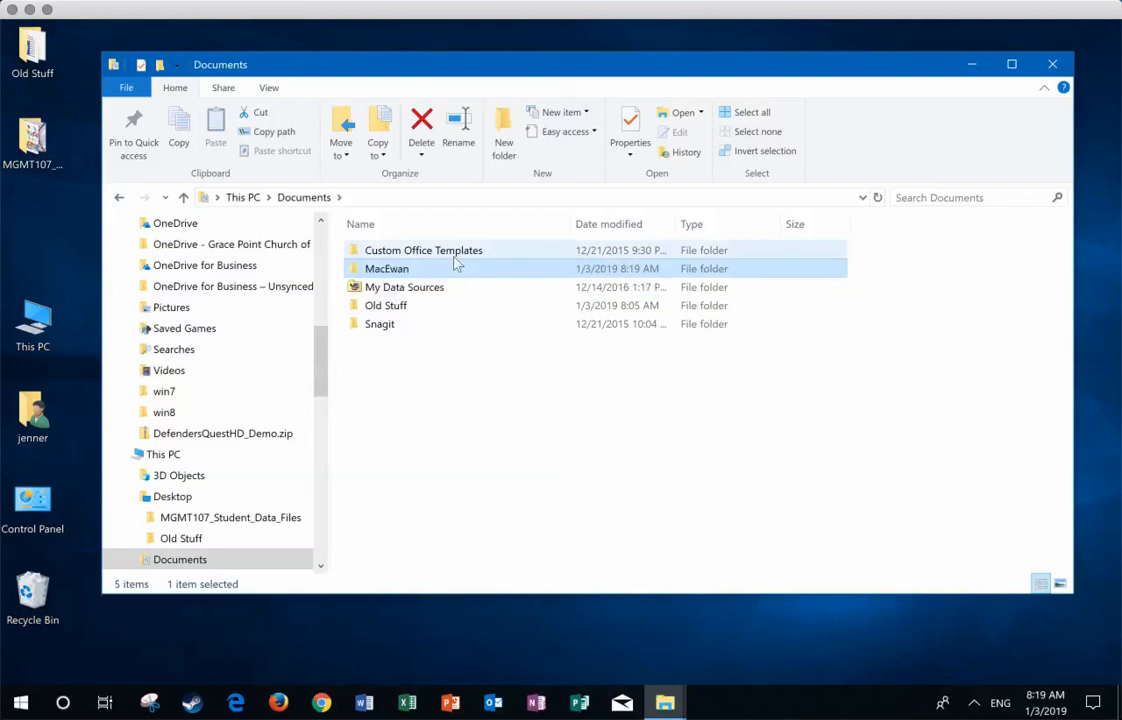
Step: Create a subfolder named Business Computing inside the MacEwan folder
double_click(390, 272)
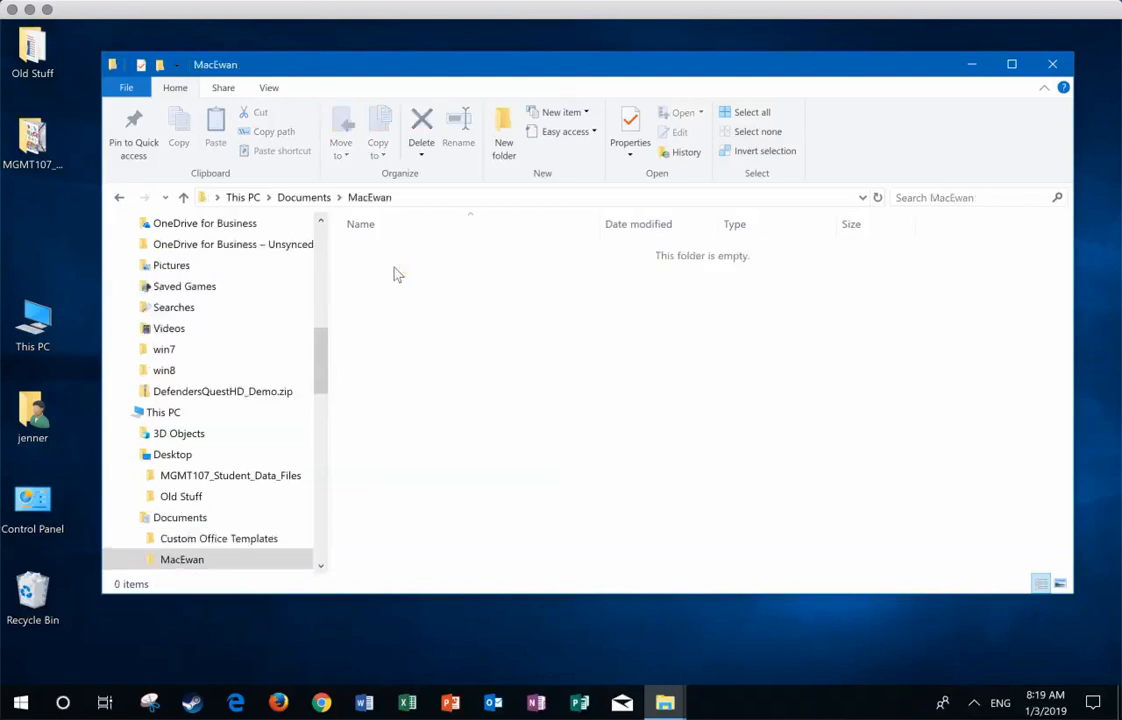
left_click(505, 120)
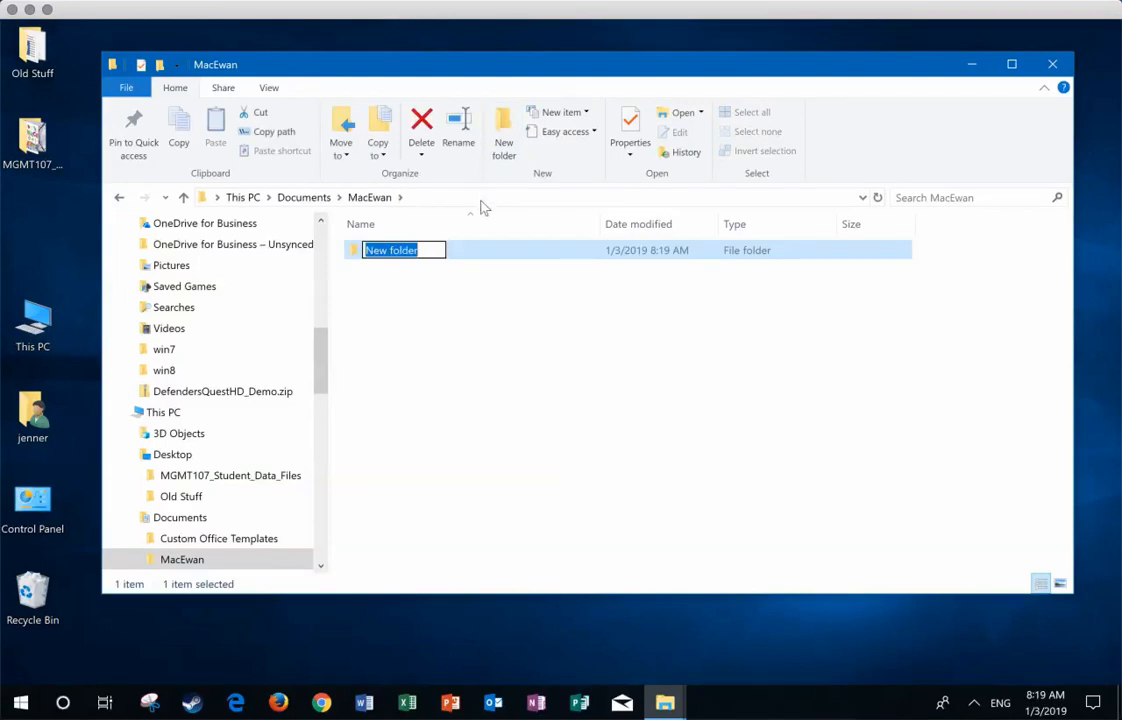
type("Bu")
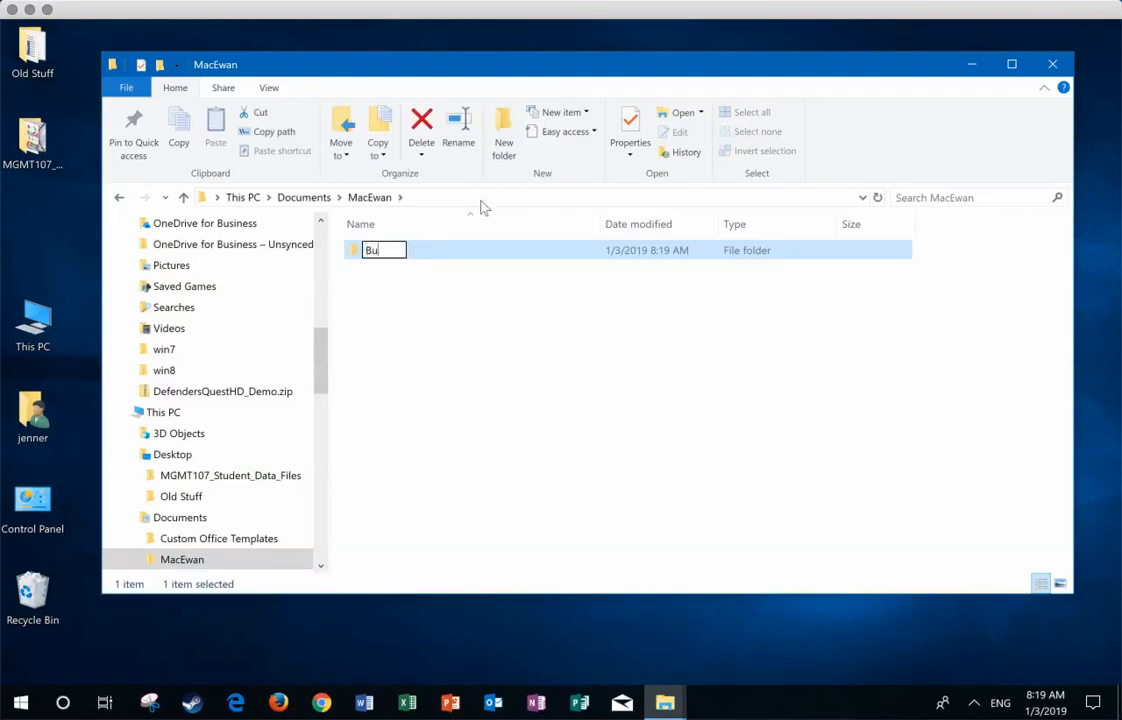
type("siness Computing")
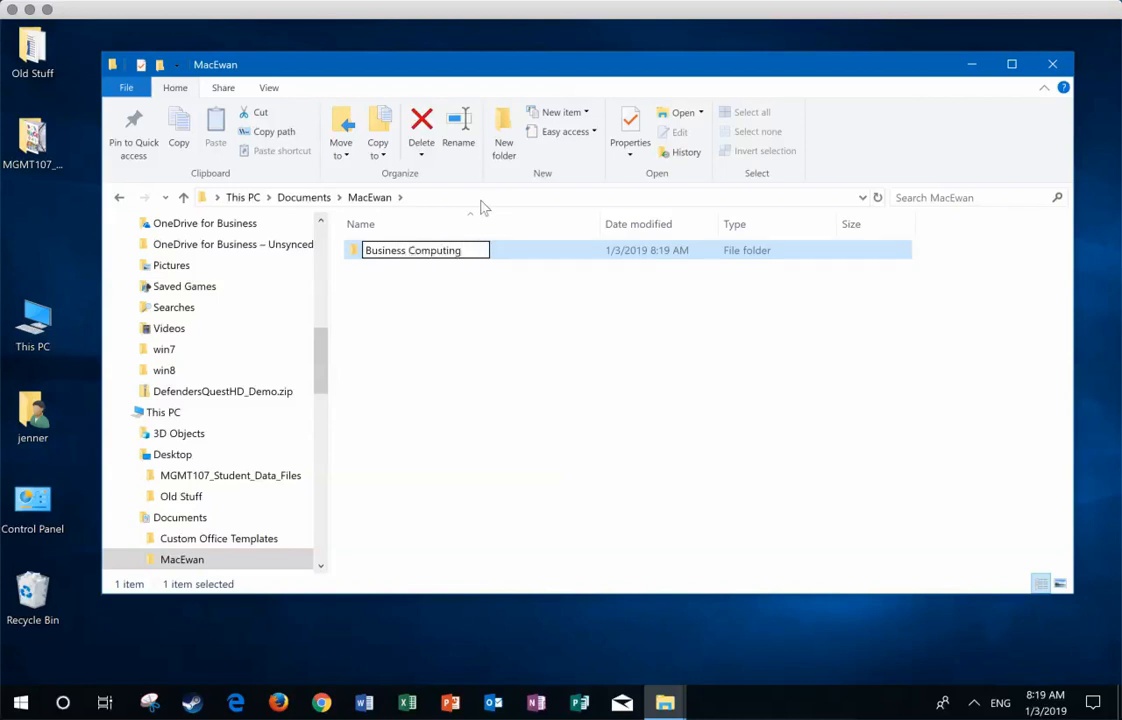
key("Return")
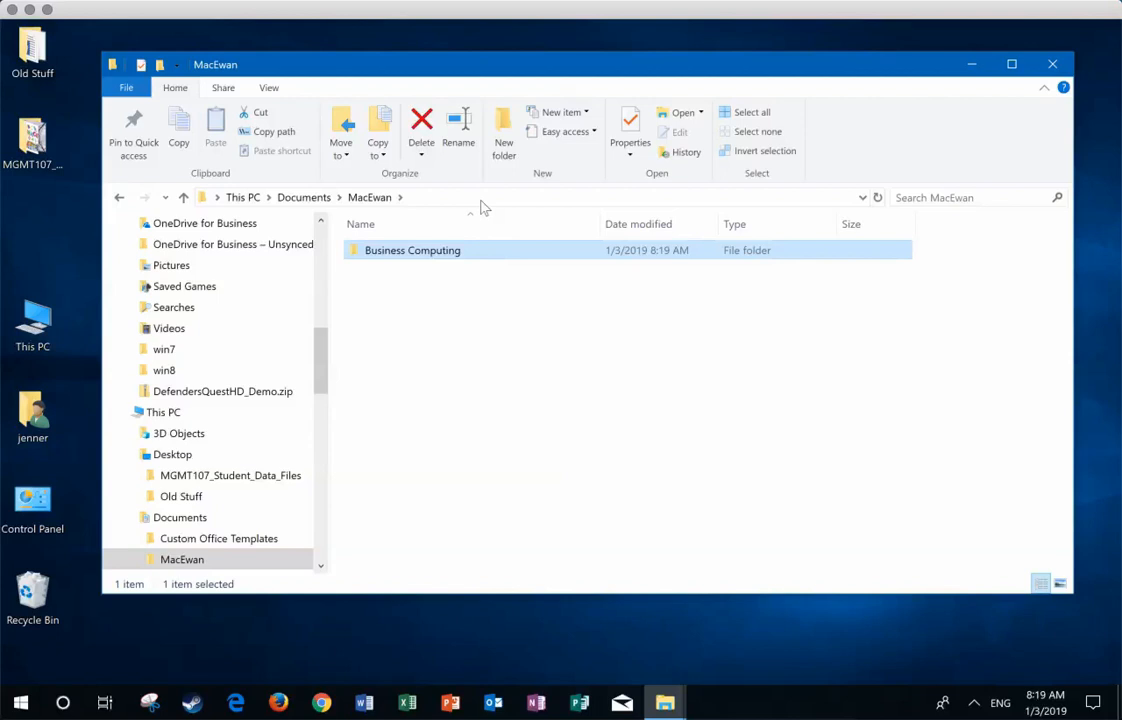
Step: Create a subfolder named Assignments inside Business Computing and open it
double_click(391, 252)
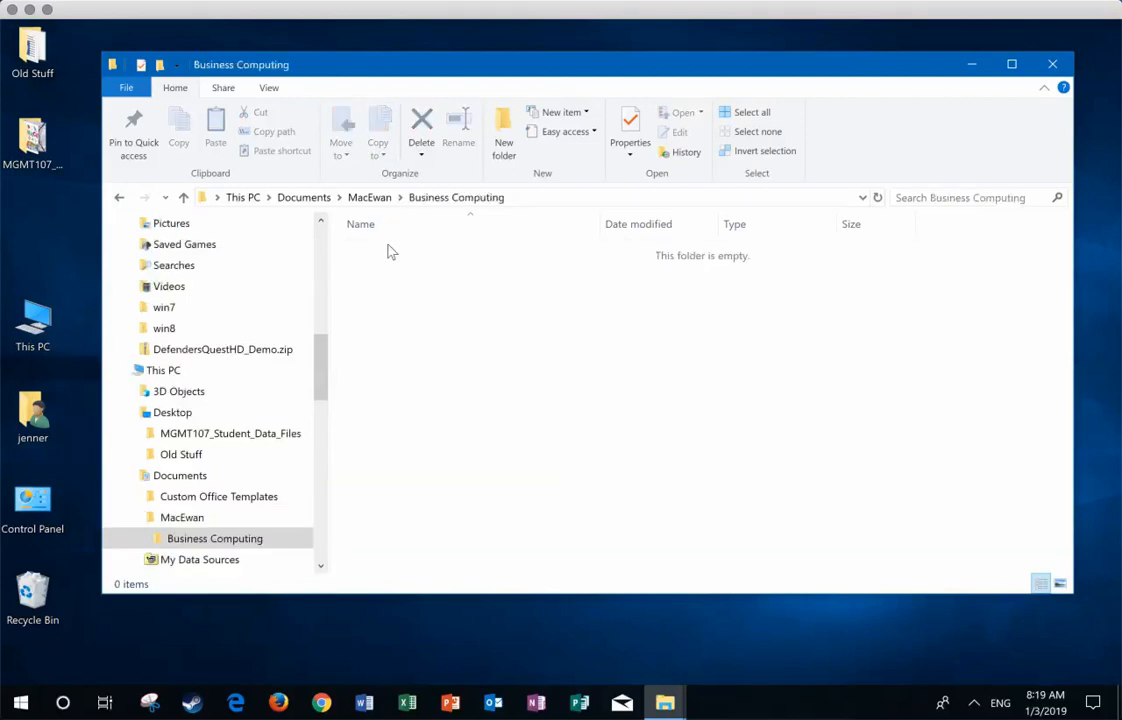
left_click(504, 128)
type("A")
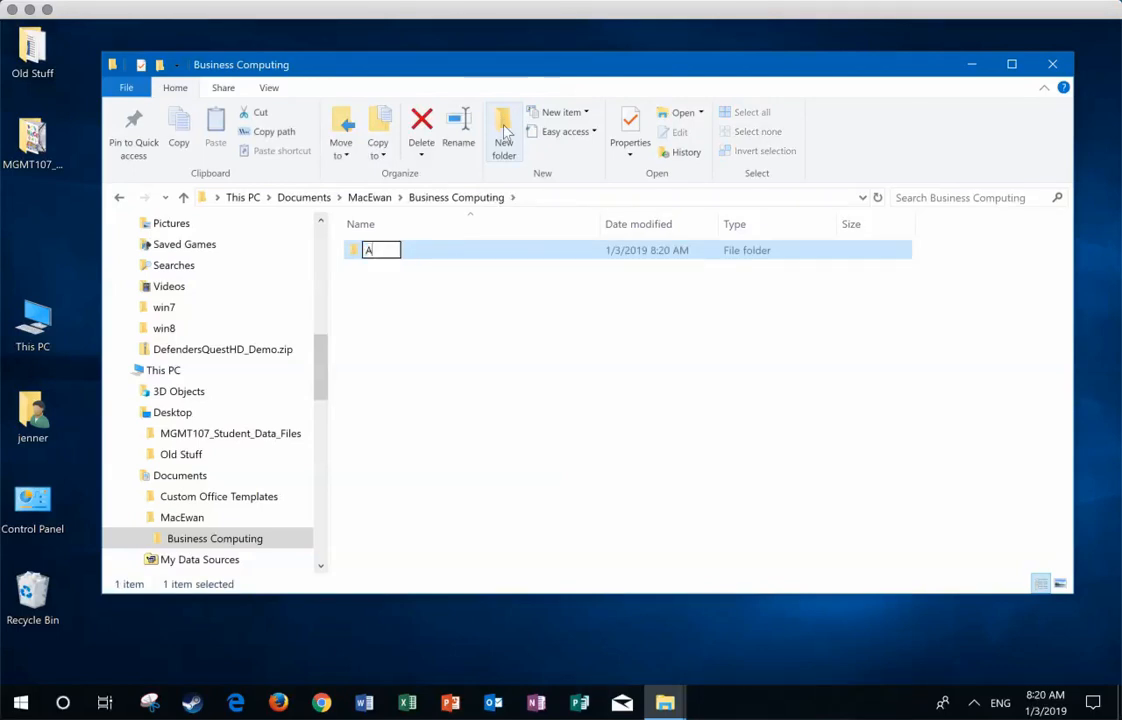
type("ssignments")
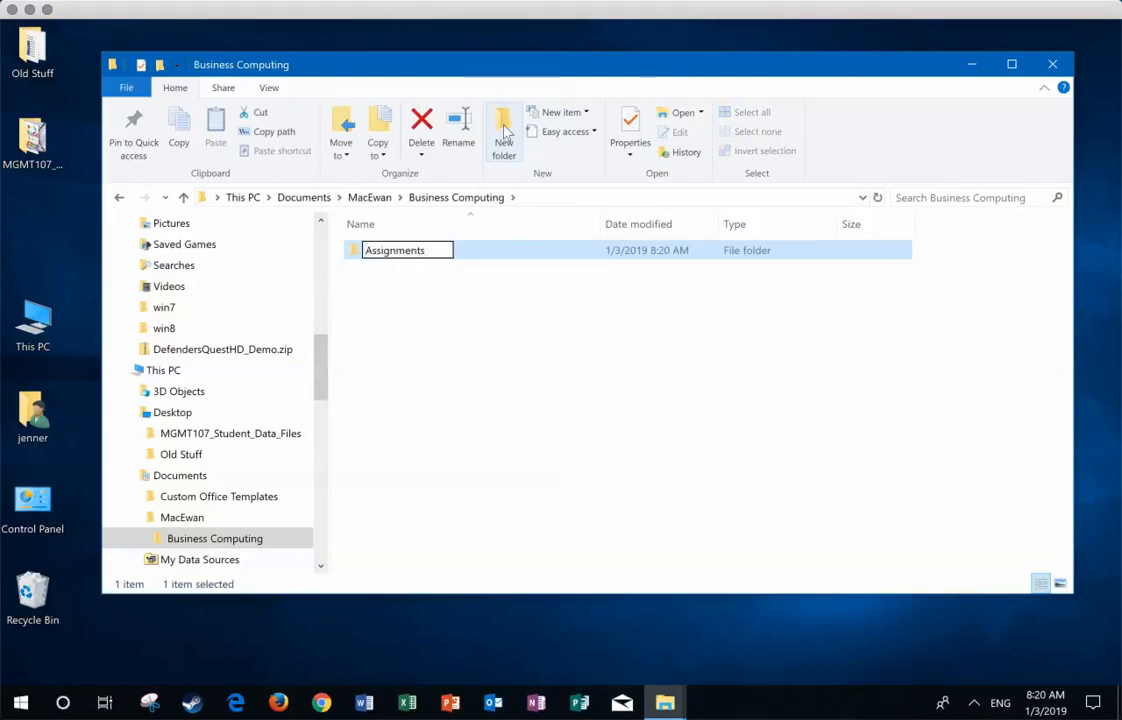
key("Return")
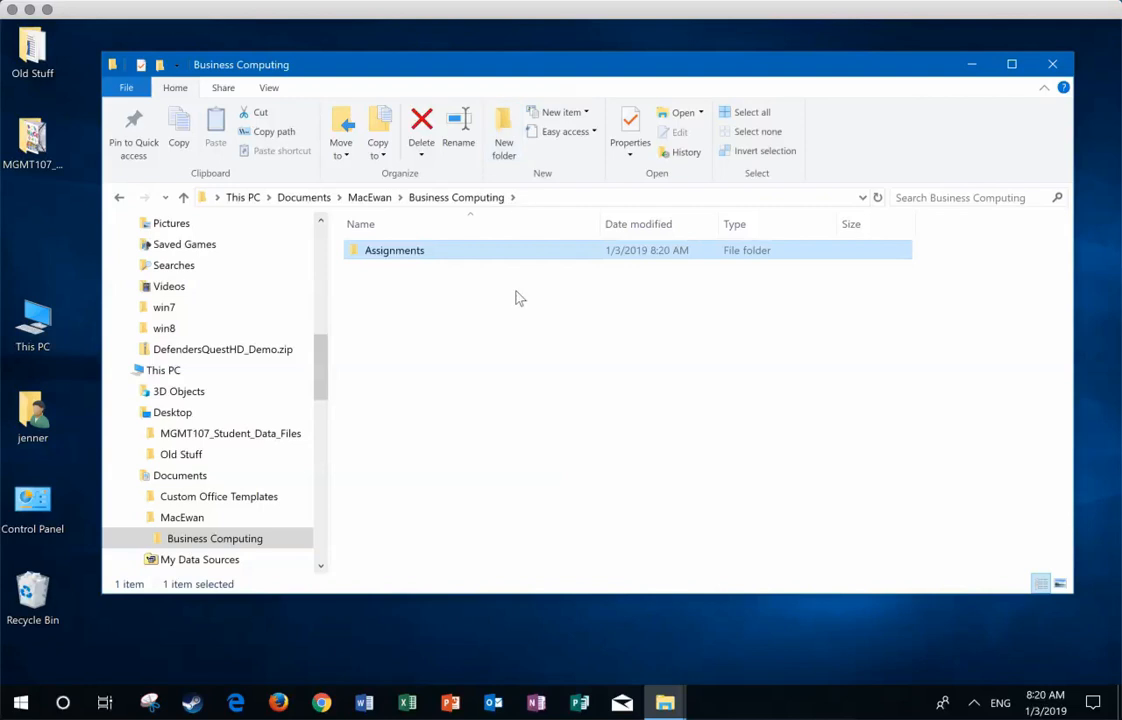
double_click(400, 254)
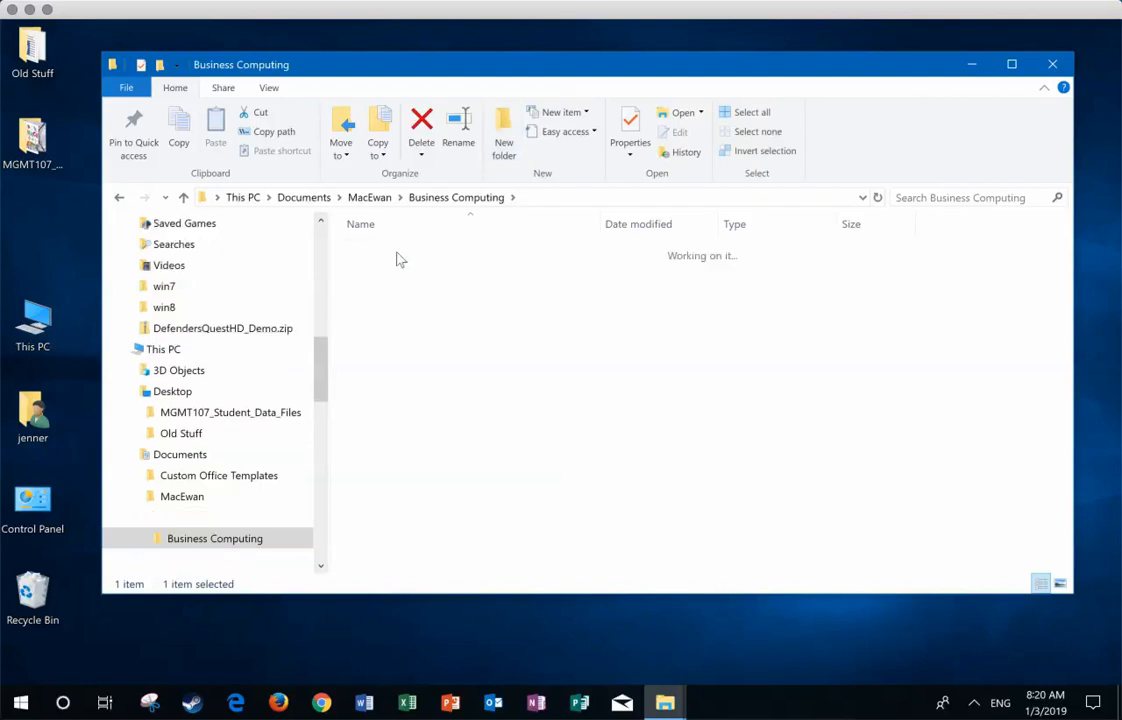
Step: Create a subfolder named Grader Excel 1 inside the Assignments folder
left_click(504, 135)
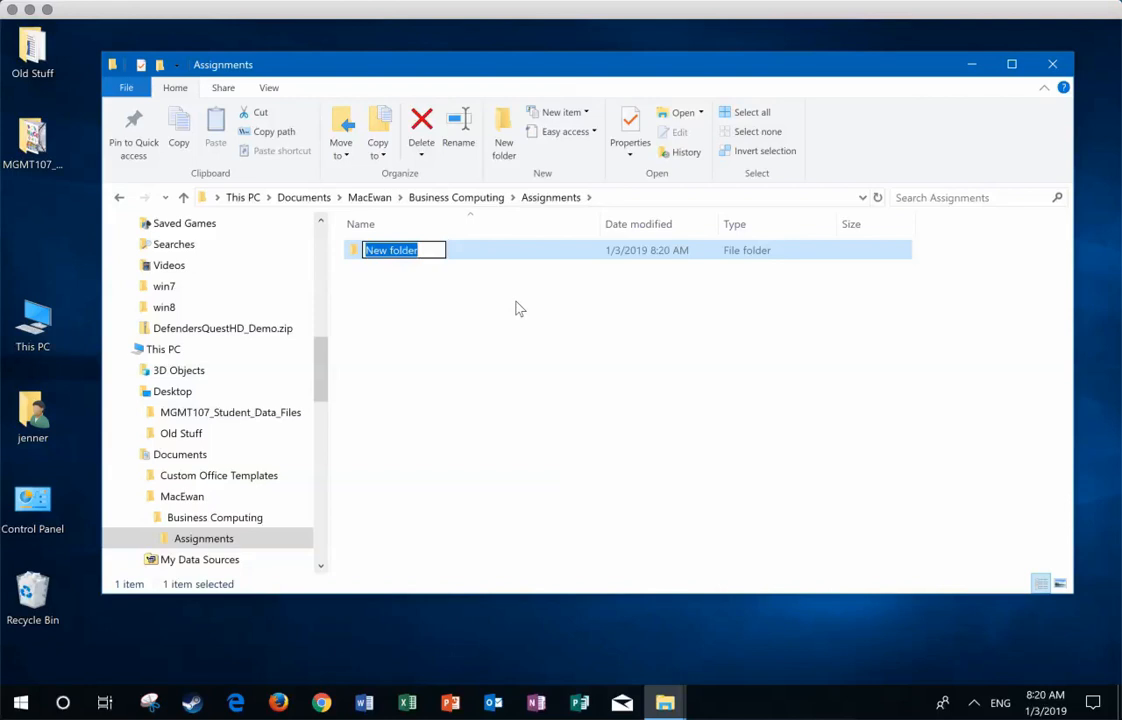
type("Gra")
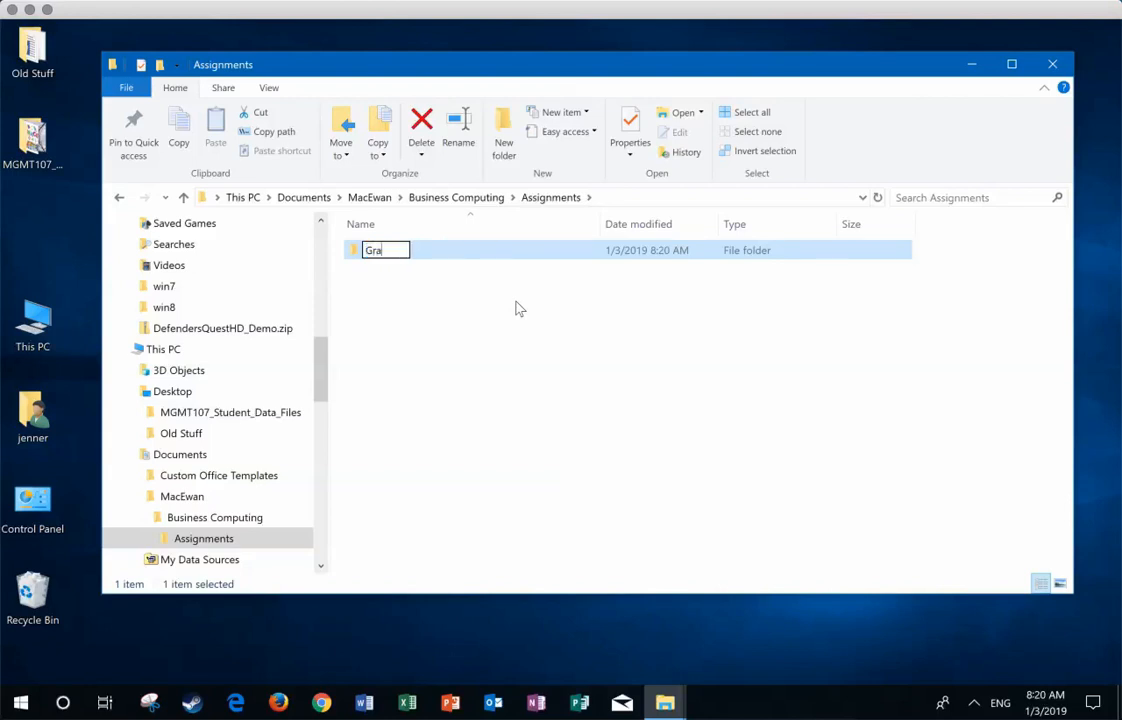
type("der Excel 1")
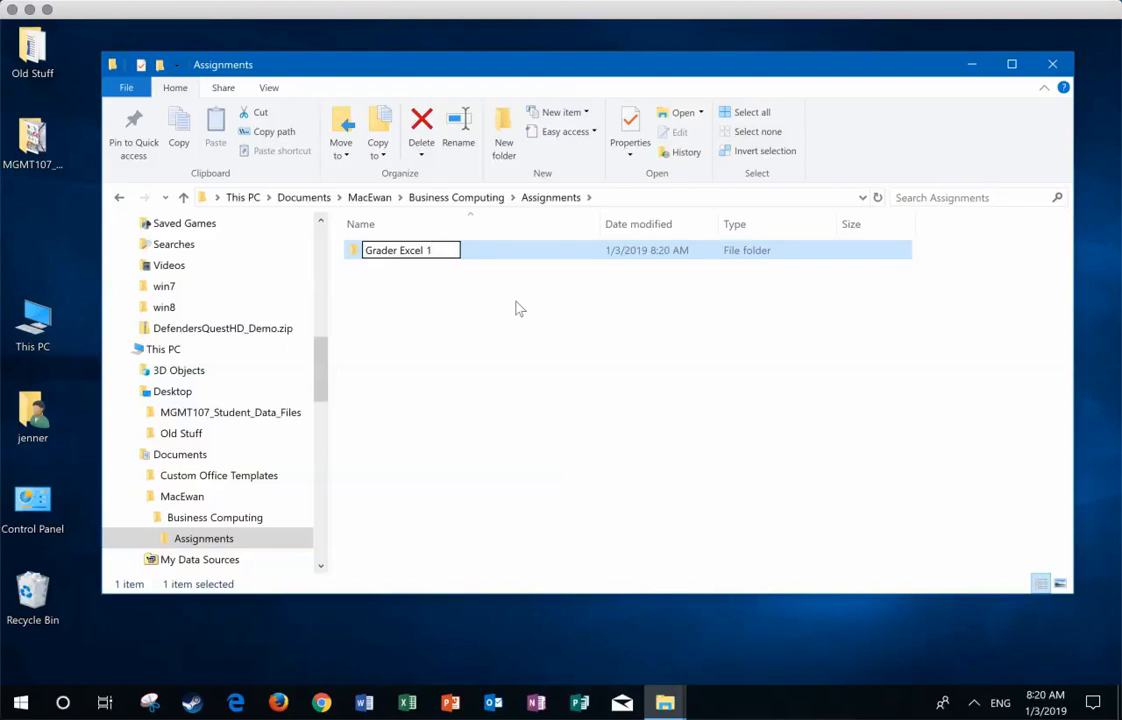
key("Return")
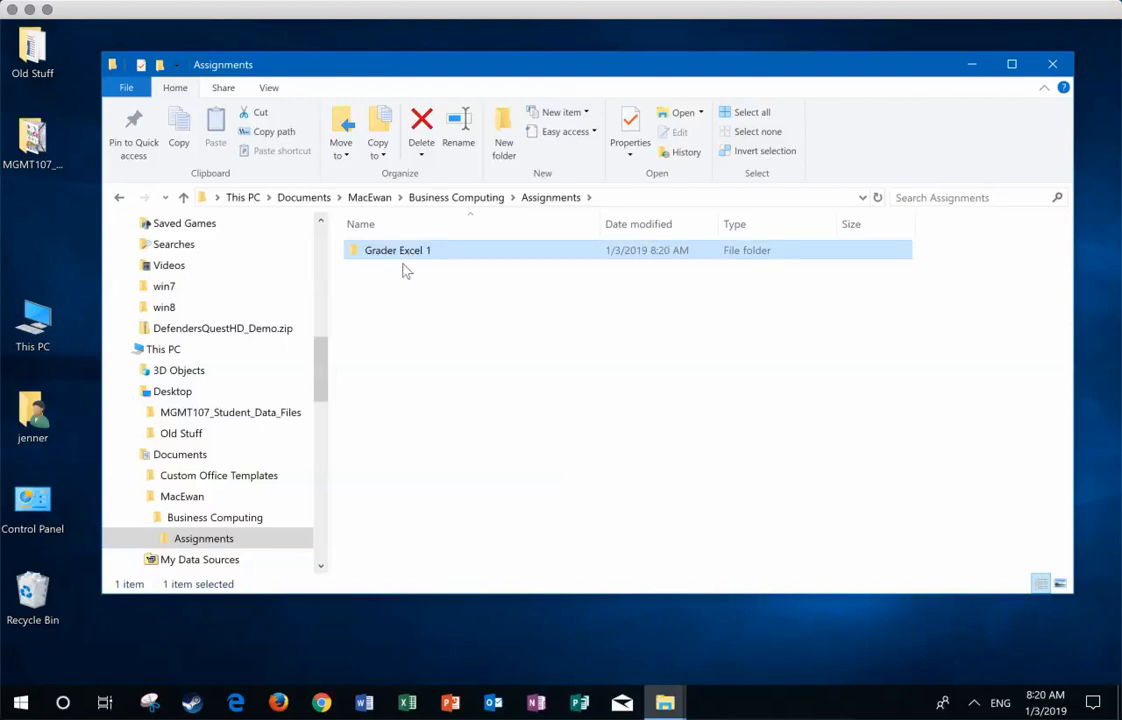
Step: Add a second subfolder named Grader Excel 2 inside the Assignments folder
left_click(504, 122)
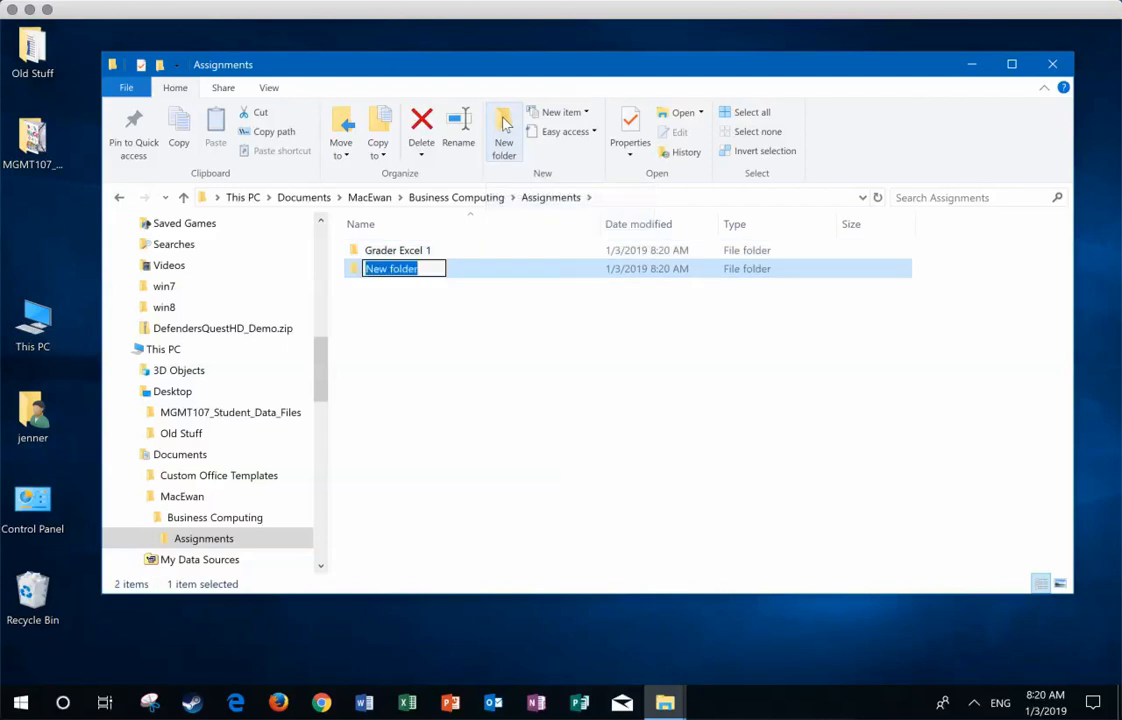
type("Gra")
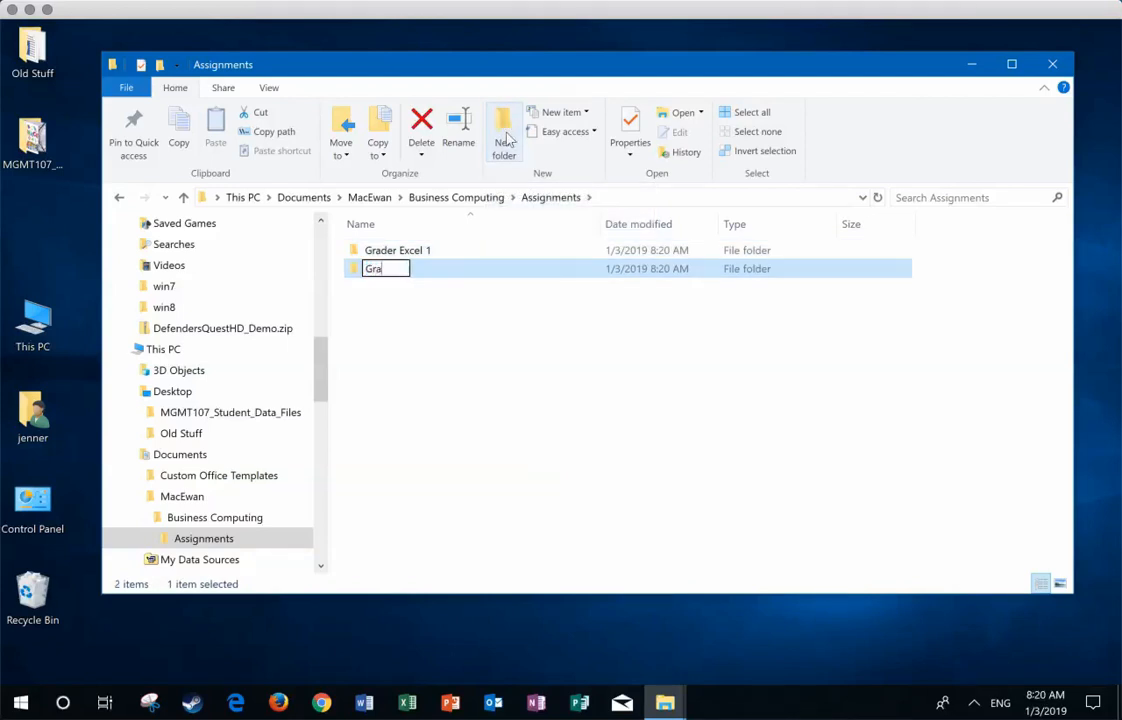
type("der Exc")
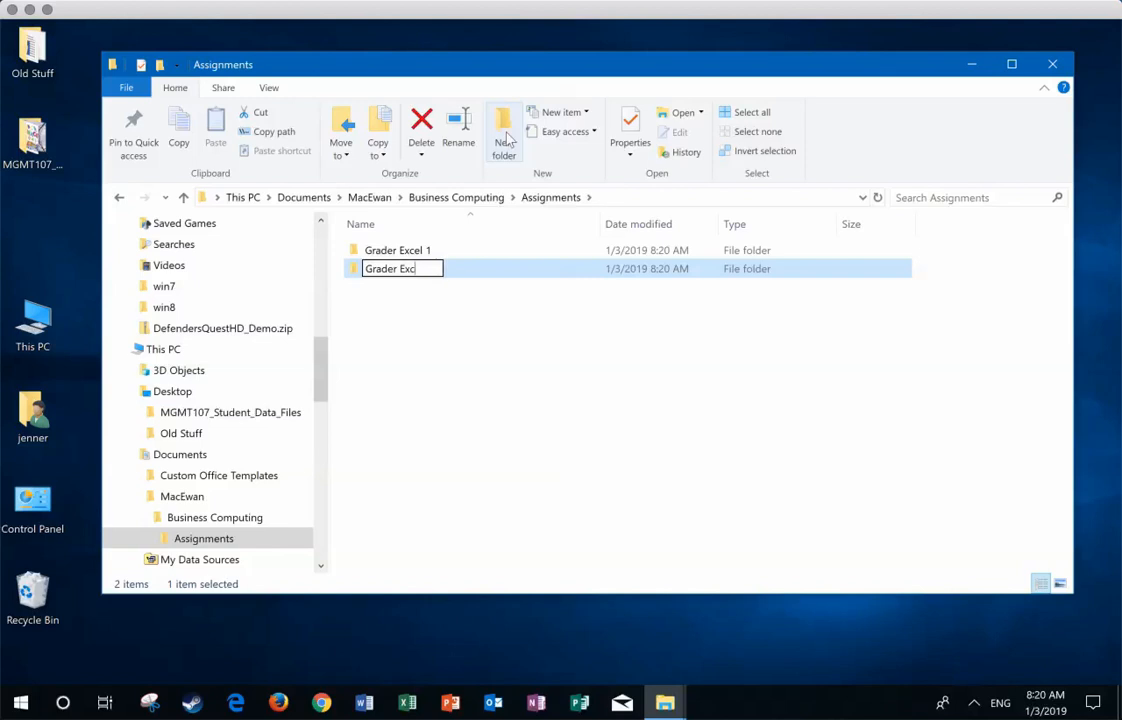
type("el 2")
key("Return")
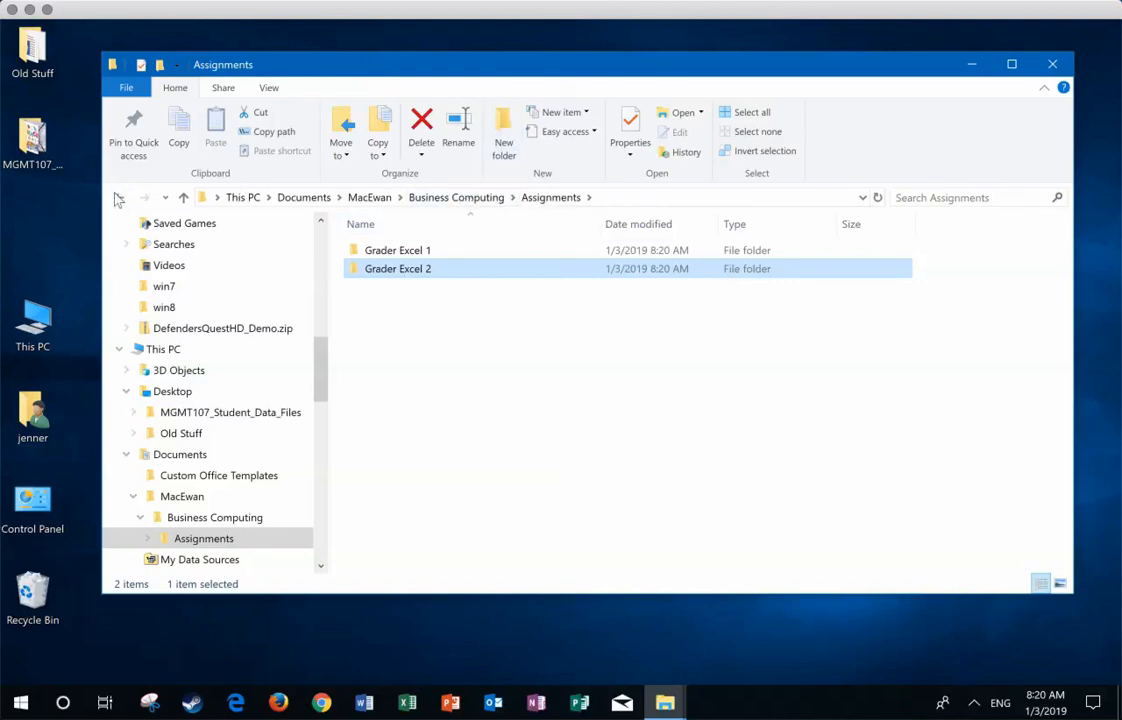
Step: Go back up the folder path from Assignments through Business Computing to the MacEwan folder
left_click(449, 202)
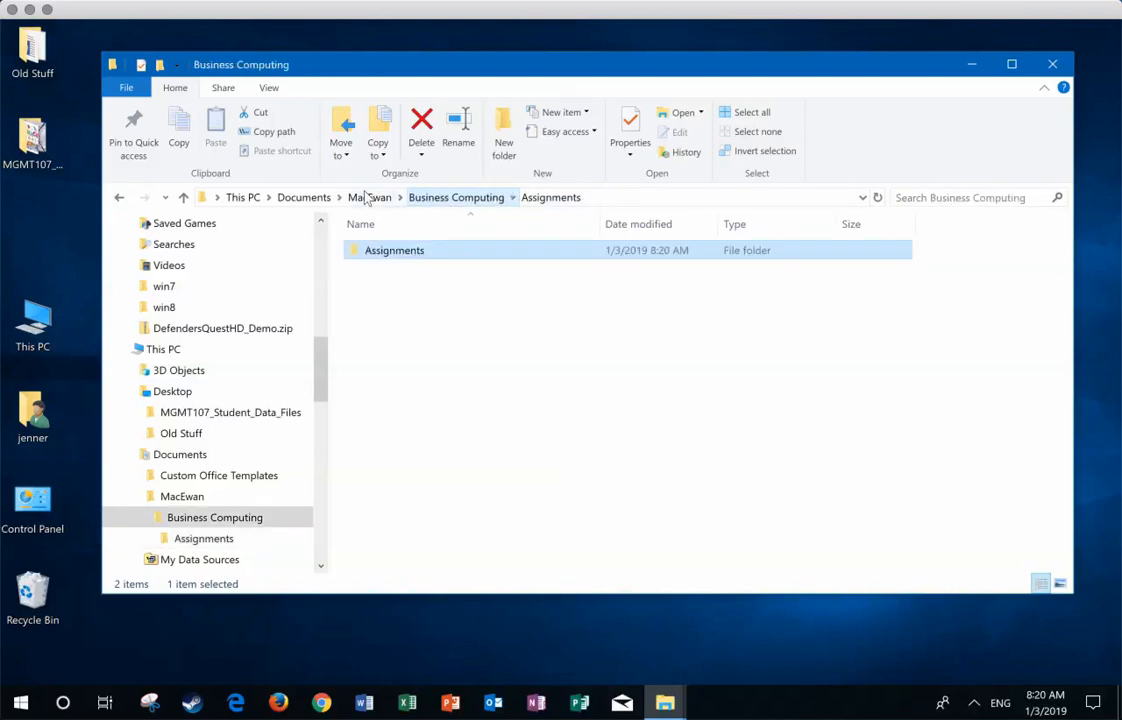
left_click(370, 202)
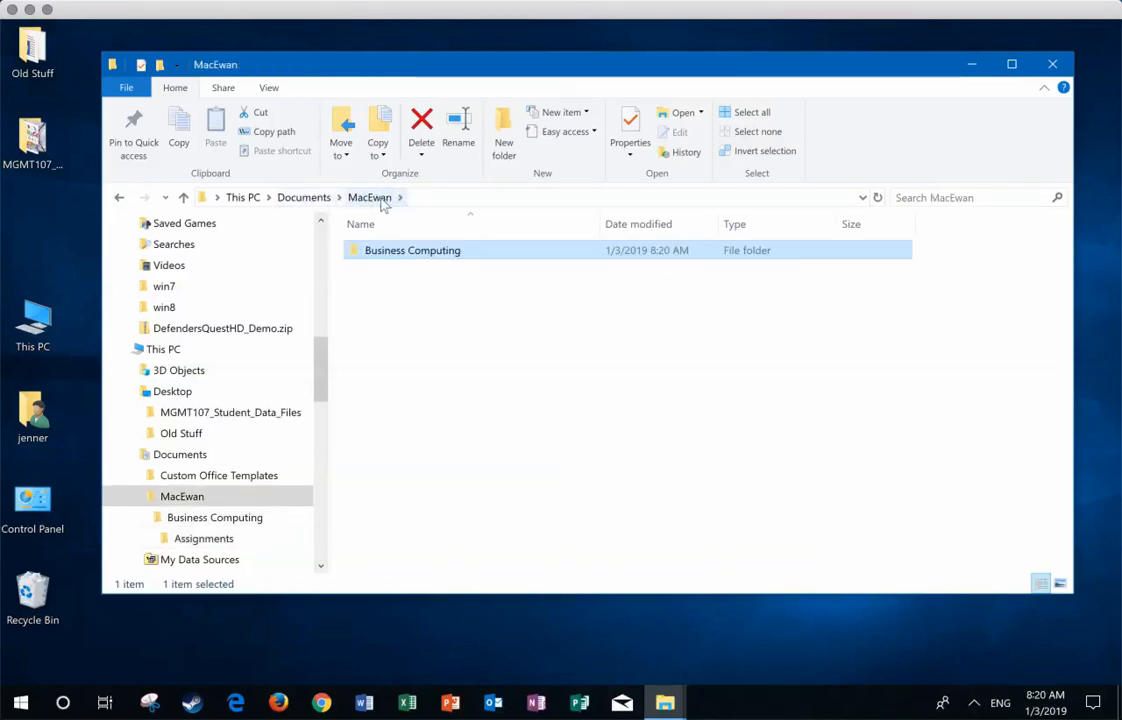